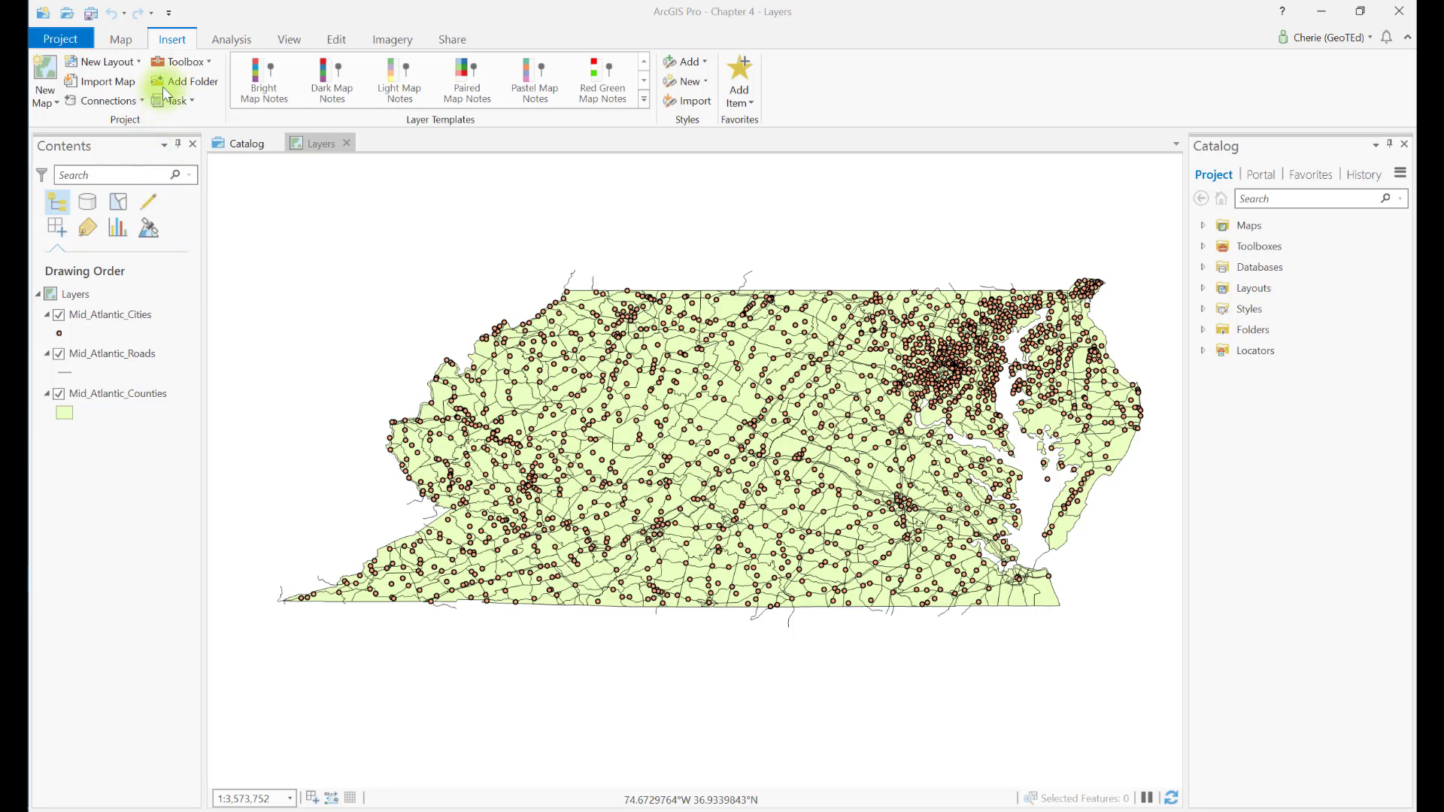
- Connect the D:\ArcGISPro Projects\Mid-Atlantic folder to the project
click(172, 41)
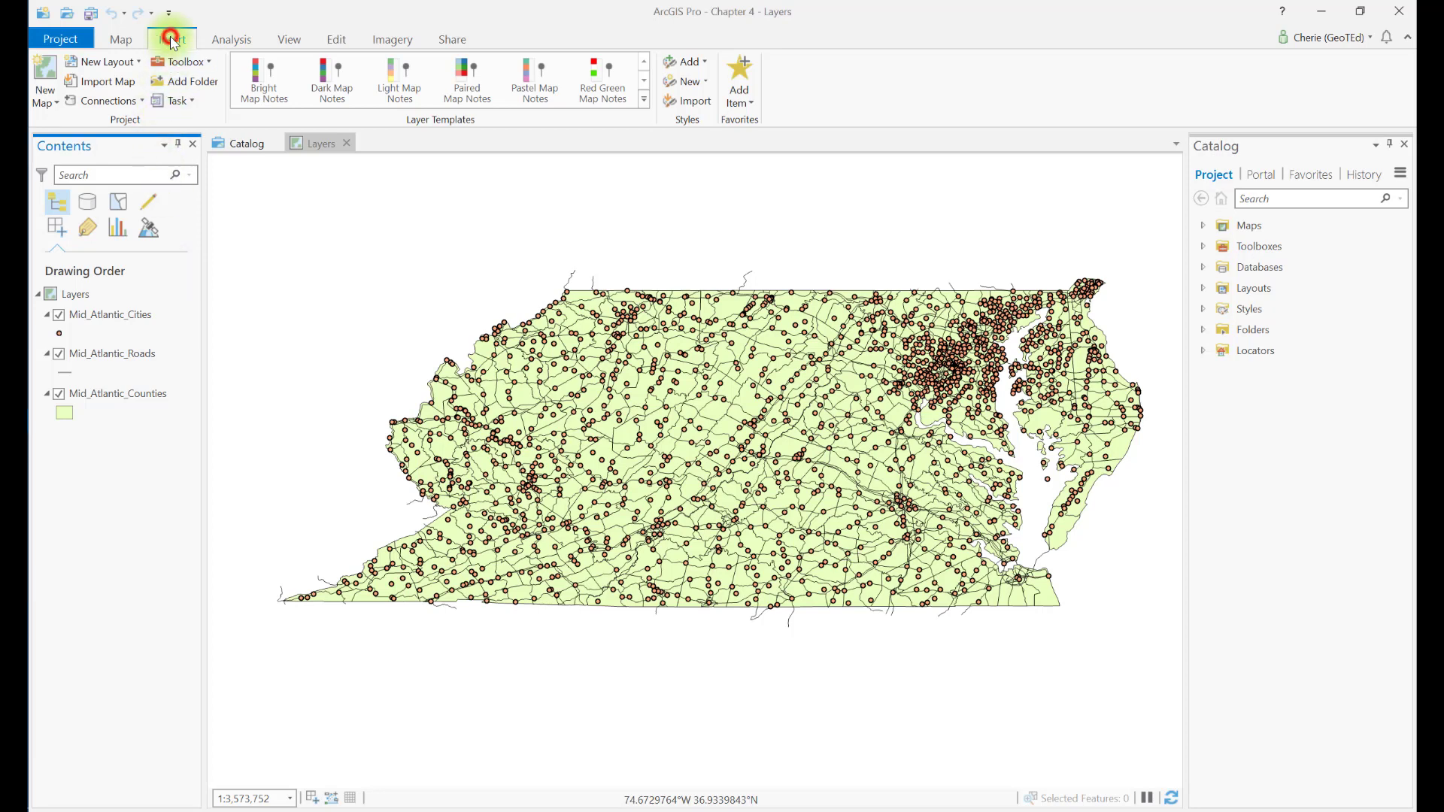
click(178, 82)
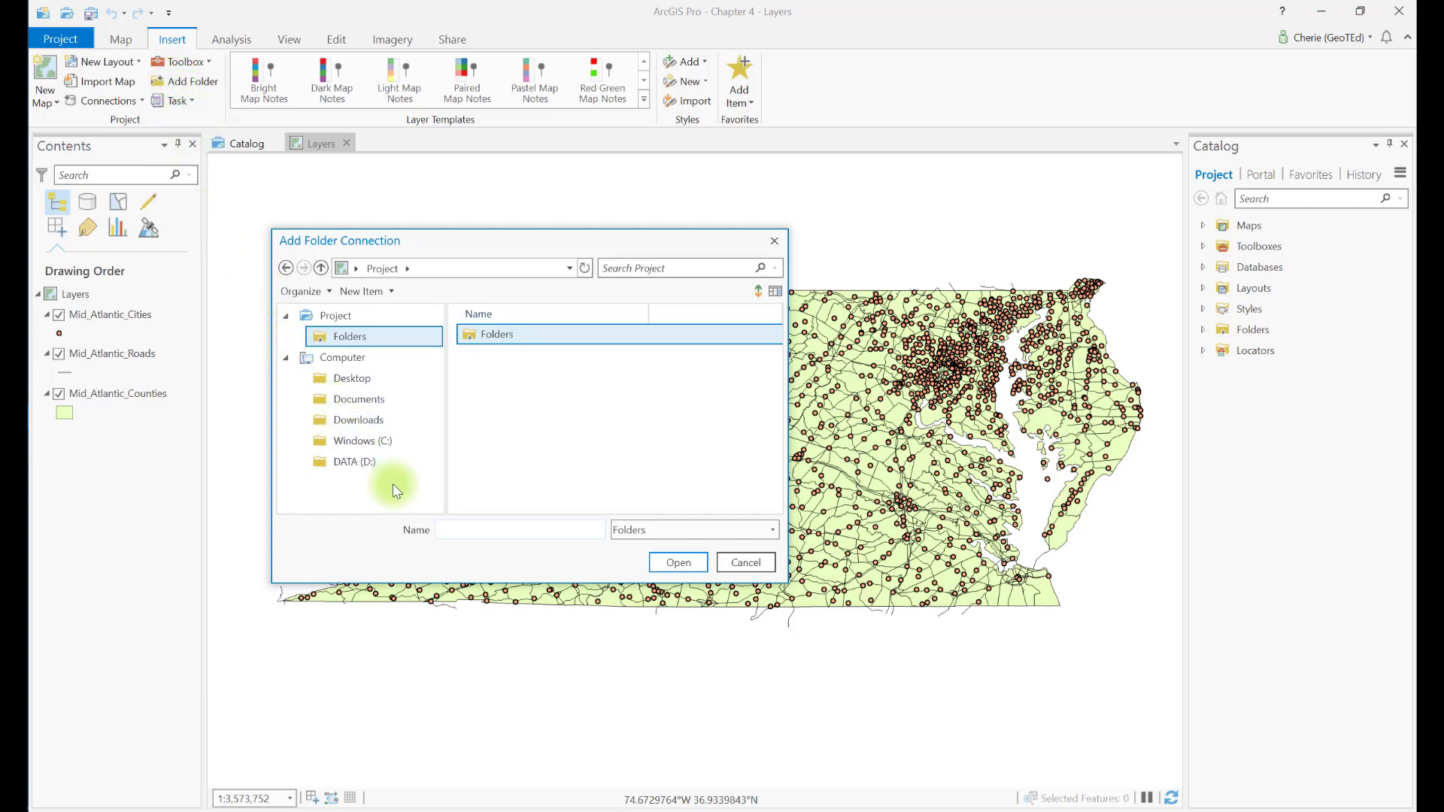
click(367, 465)
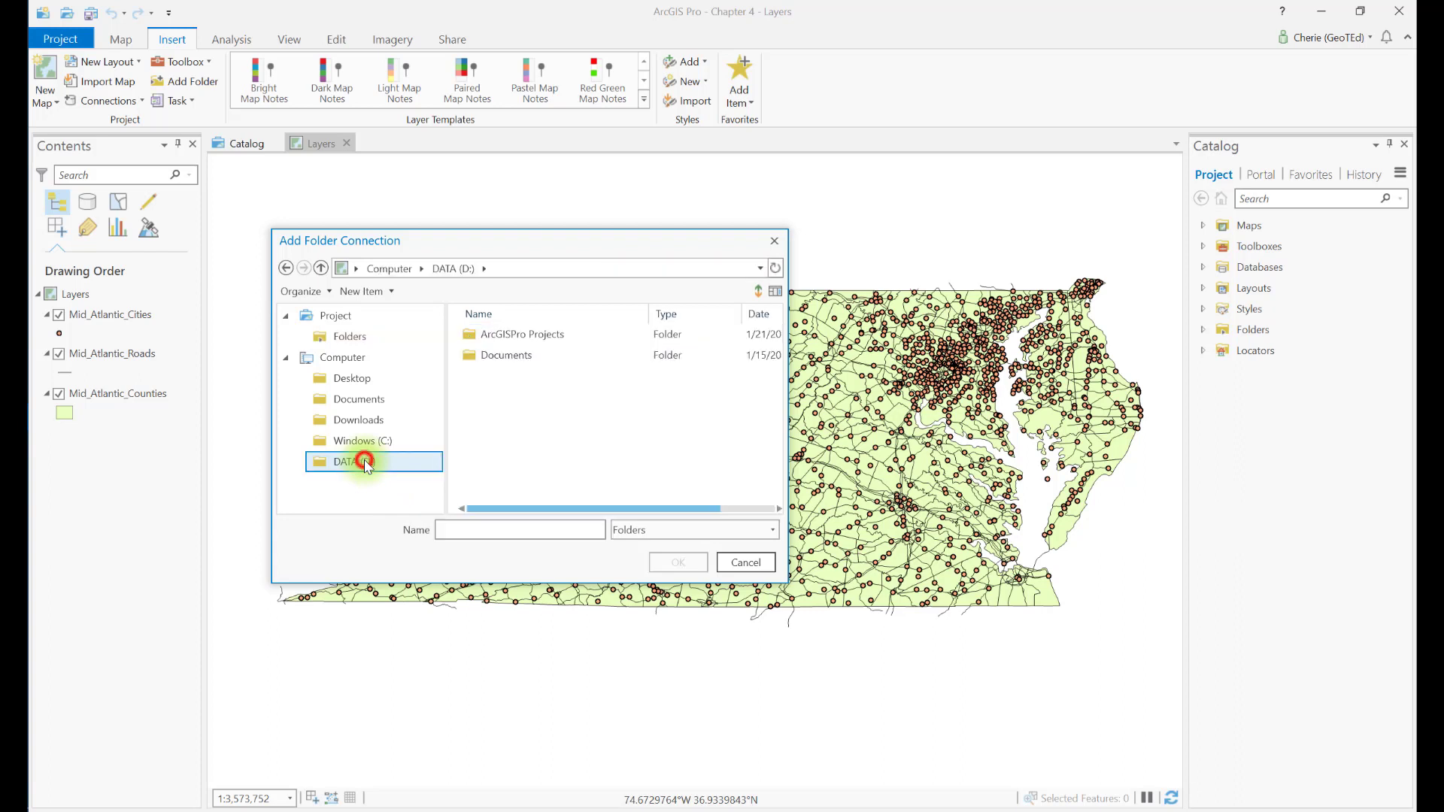
double_click(529, 340)
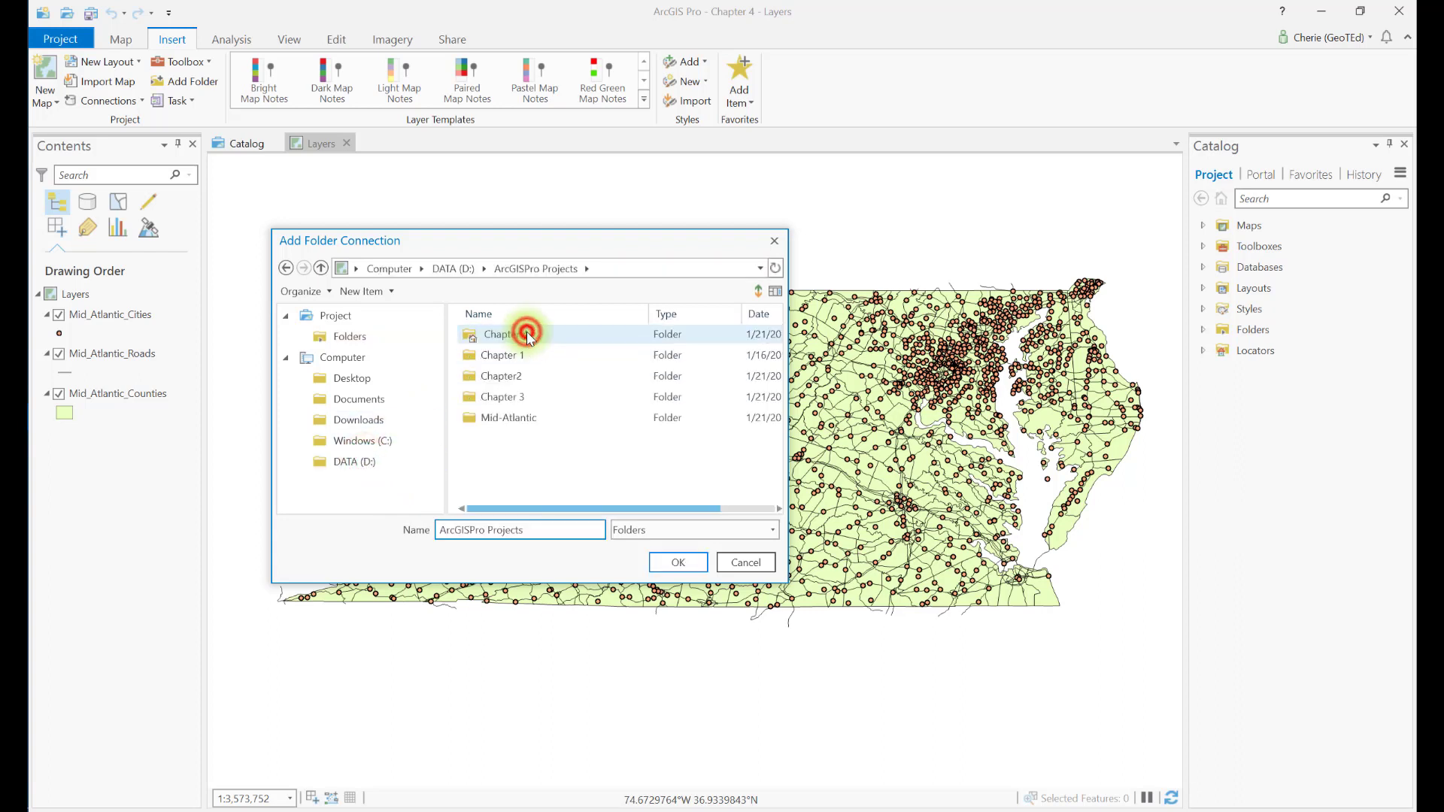
click(504, 418)
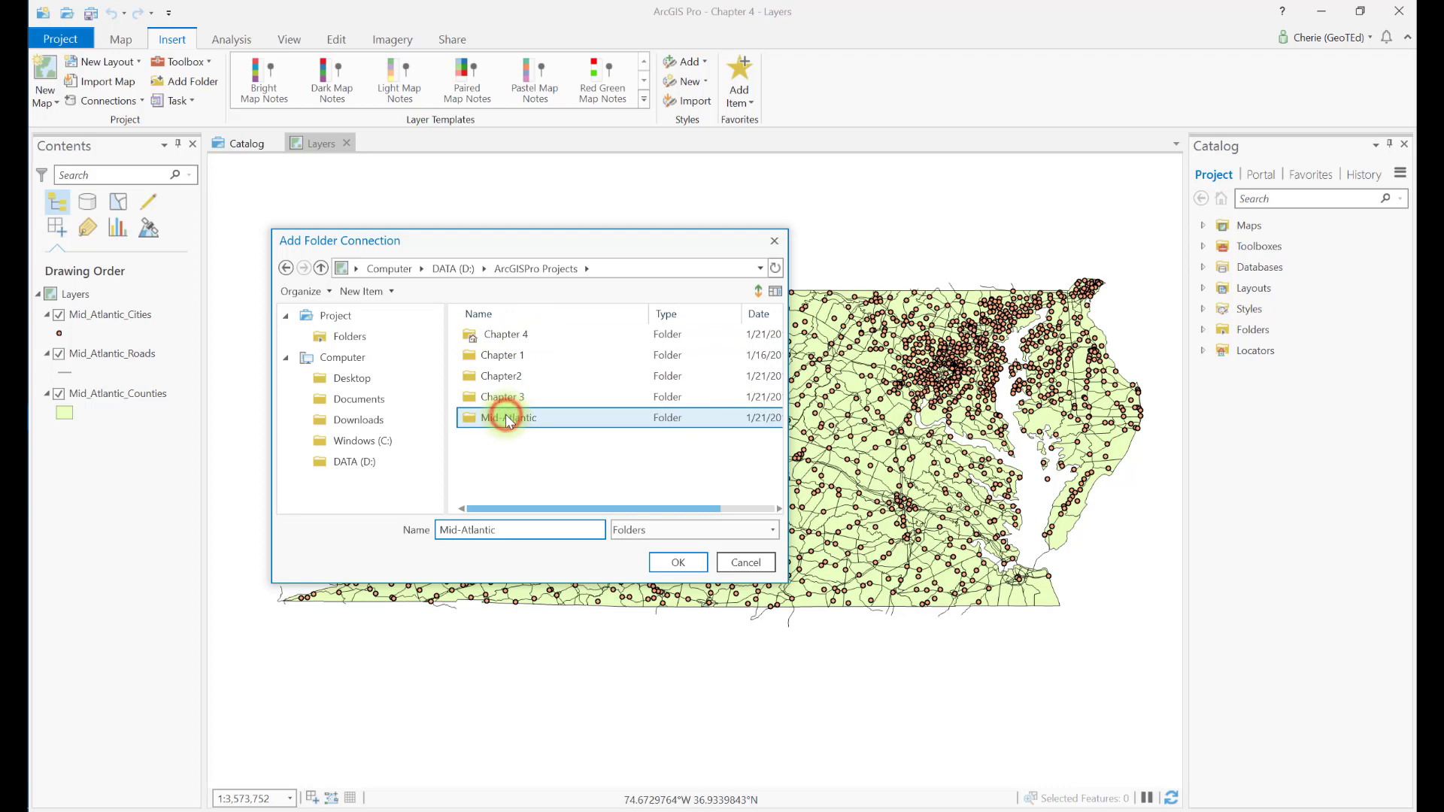
click(678, 563)
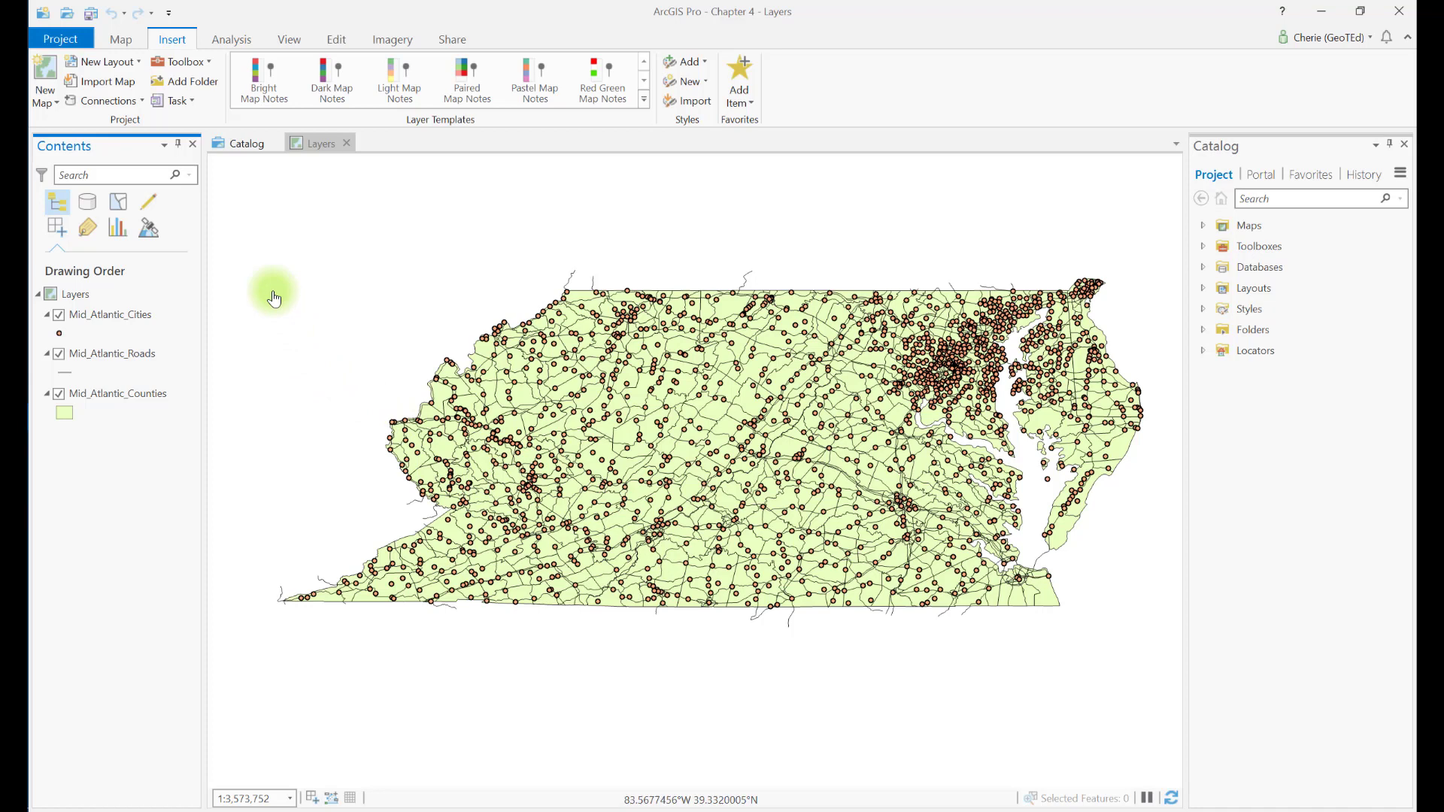
- Open the Mid-Atlantic folder under Folders in the Catalog to view its files
click(248, 146)
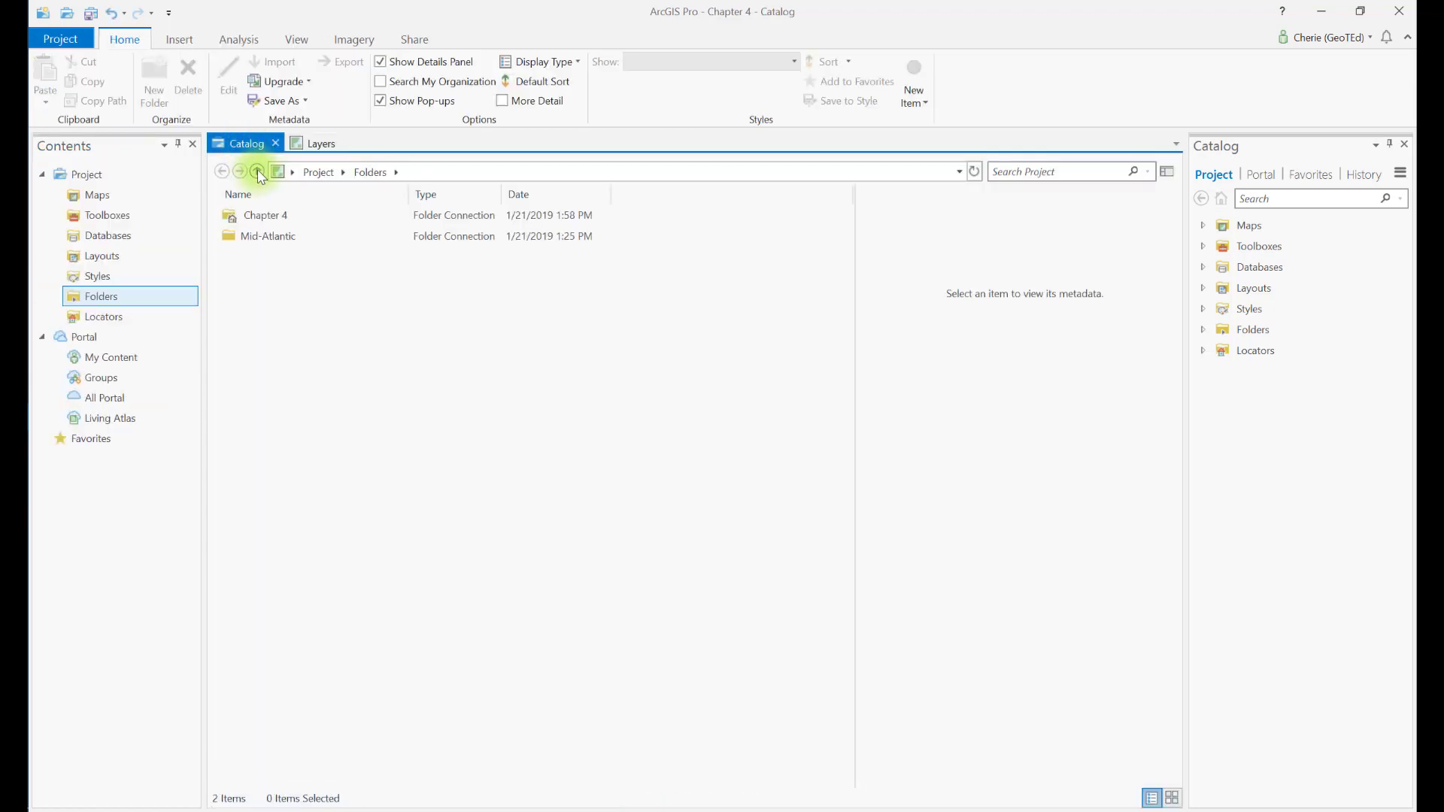
click(105, 296)
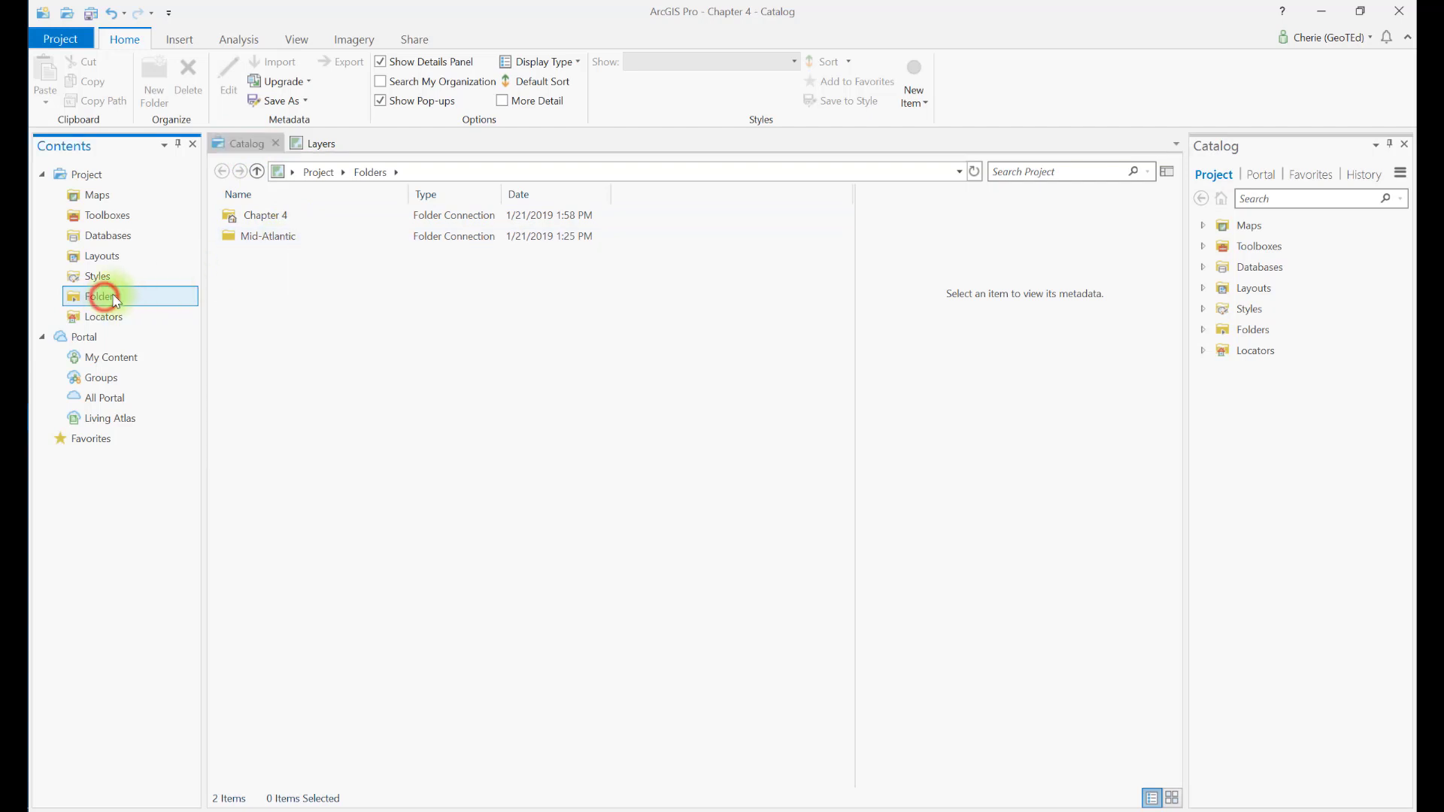
click(294, 237)
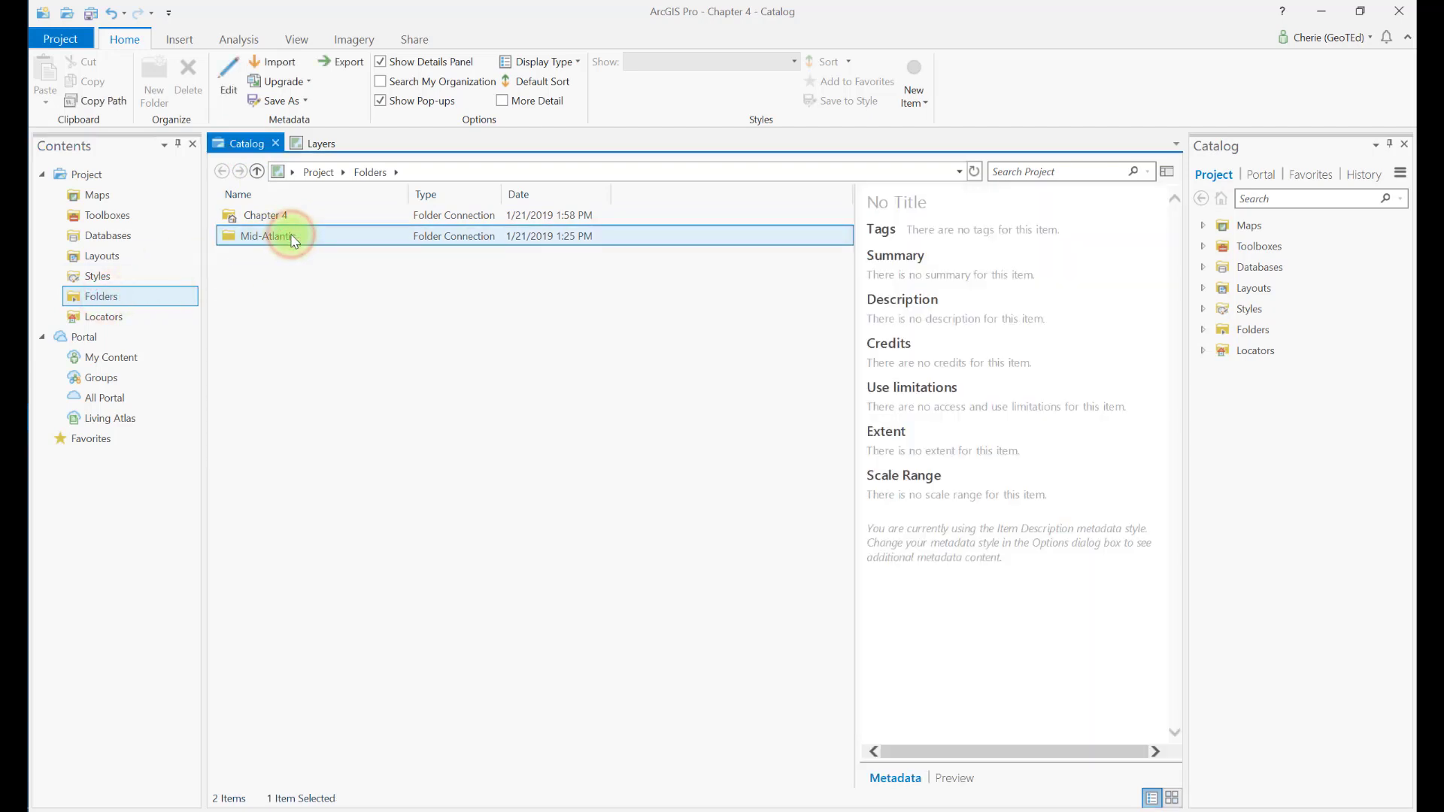
double_click(293, 237)
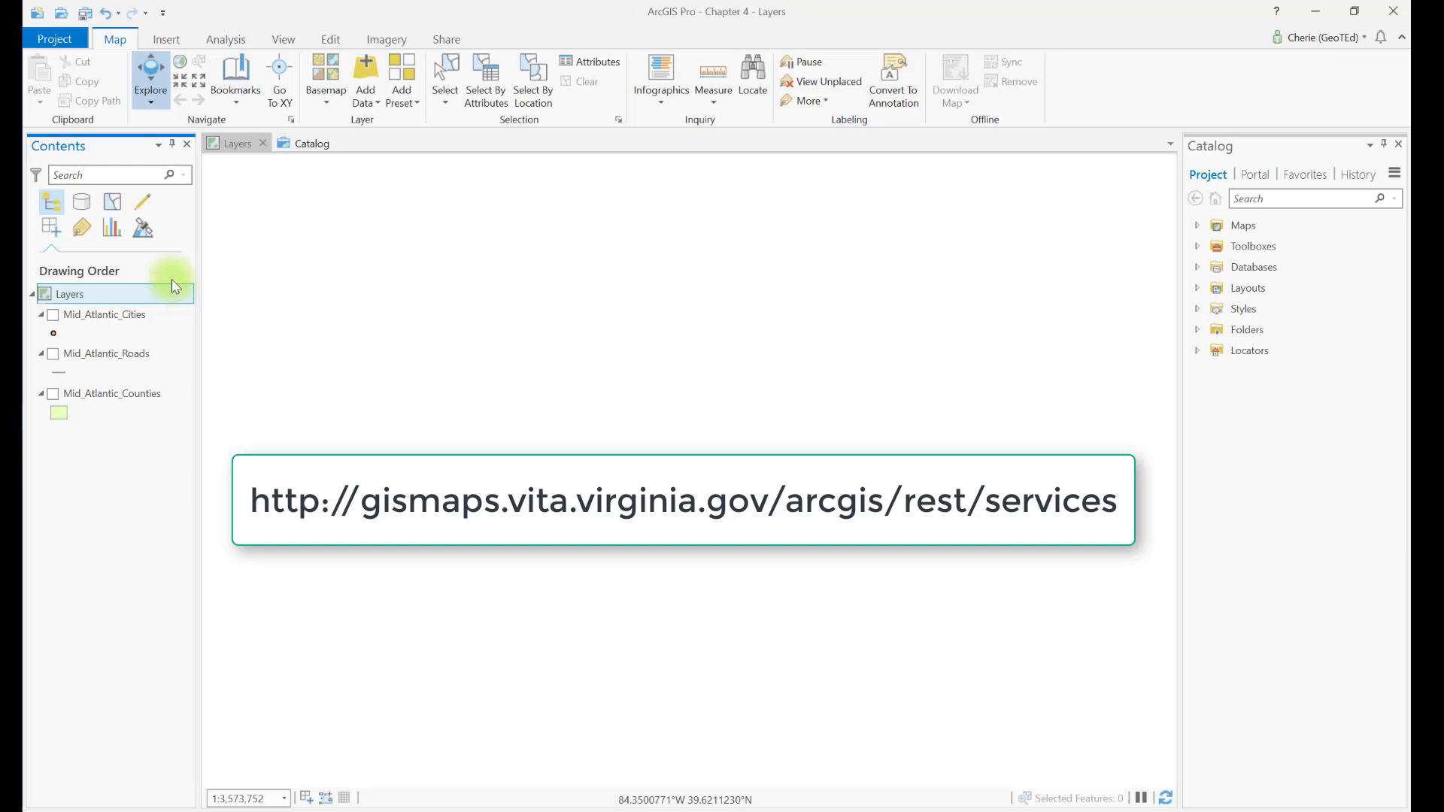
- Add a new ArcGIS Server connection using the pasted VITA services URL
click(167, 41)
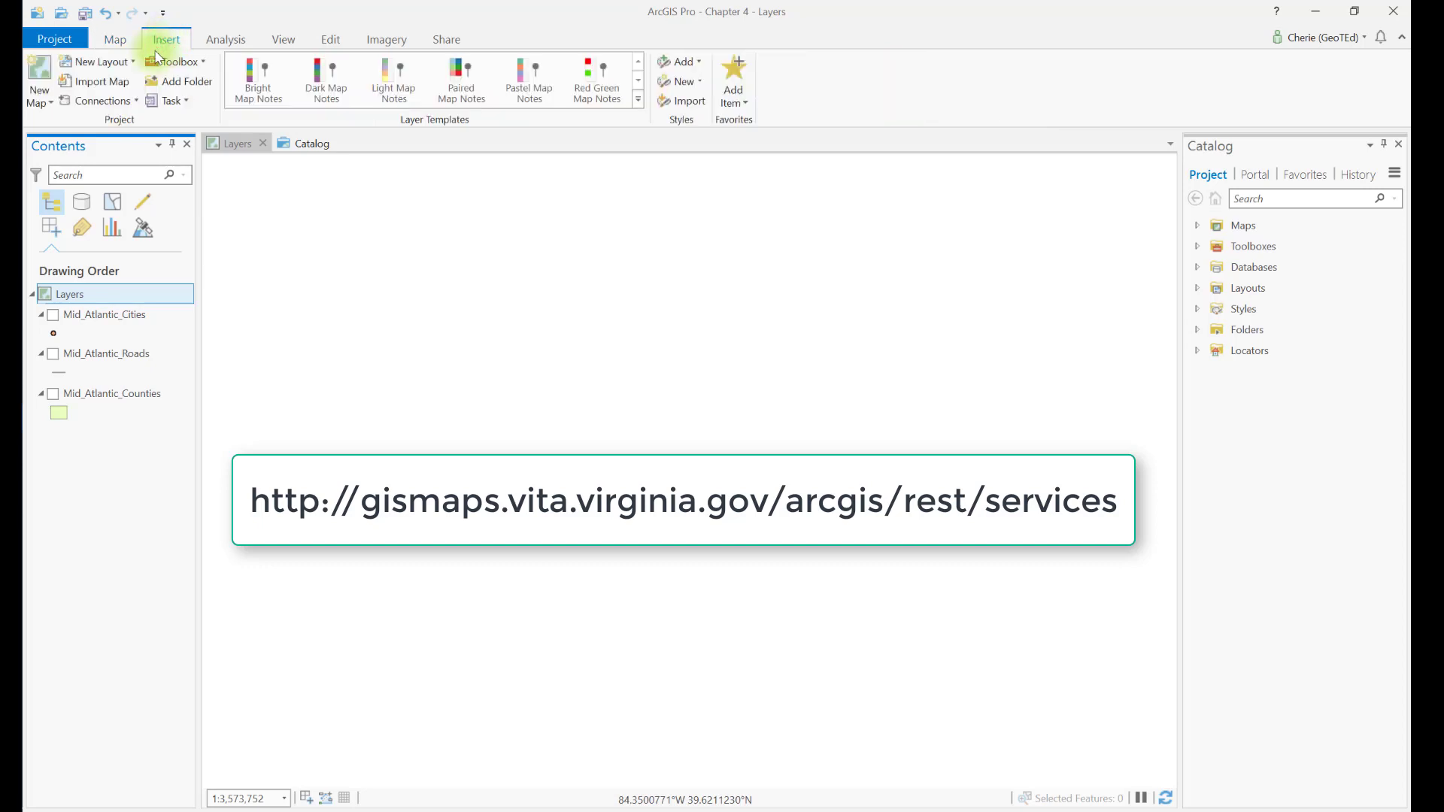
click(97, 101)
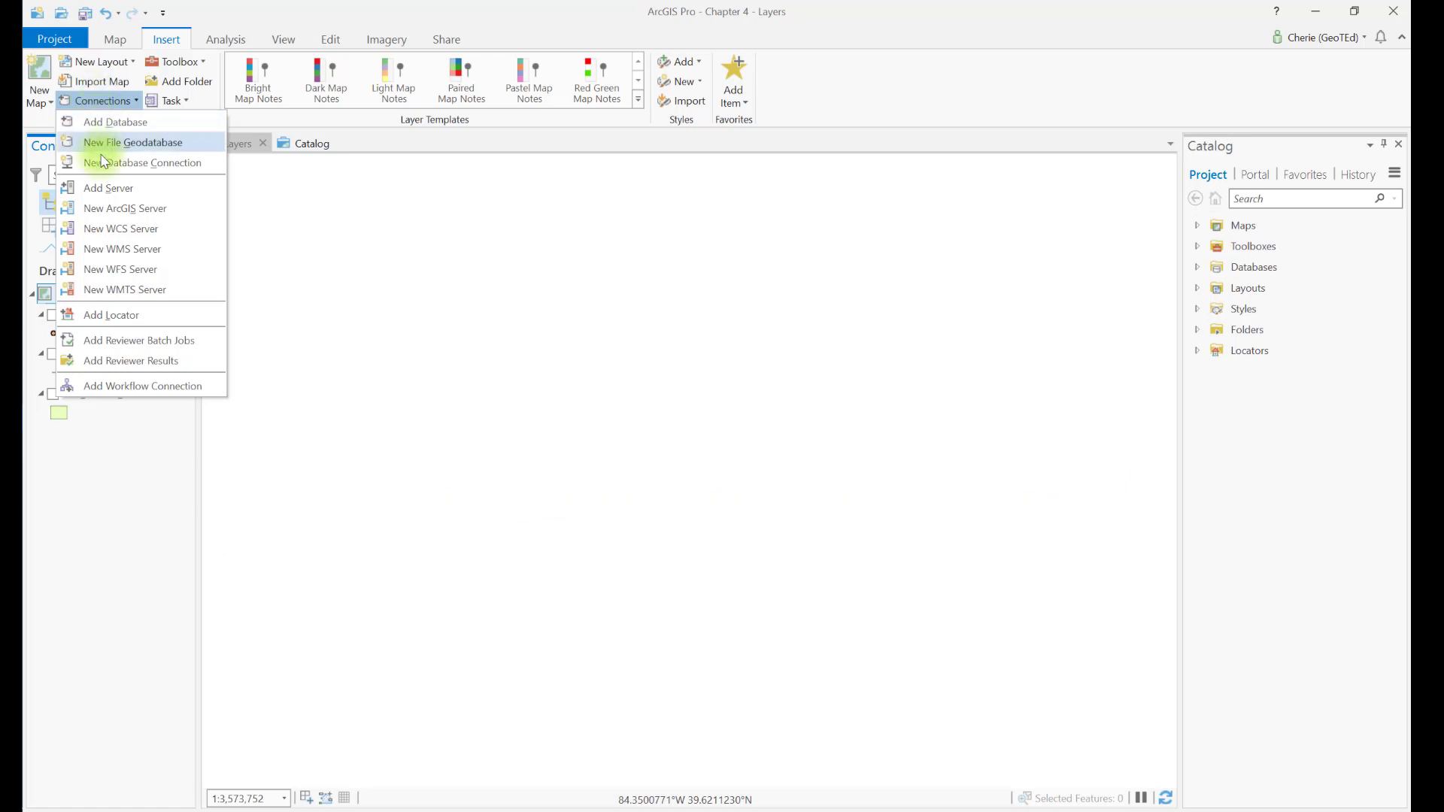
click(106, 211)
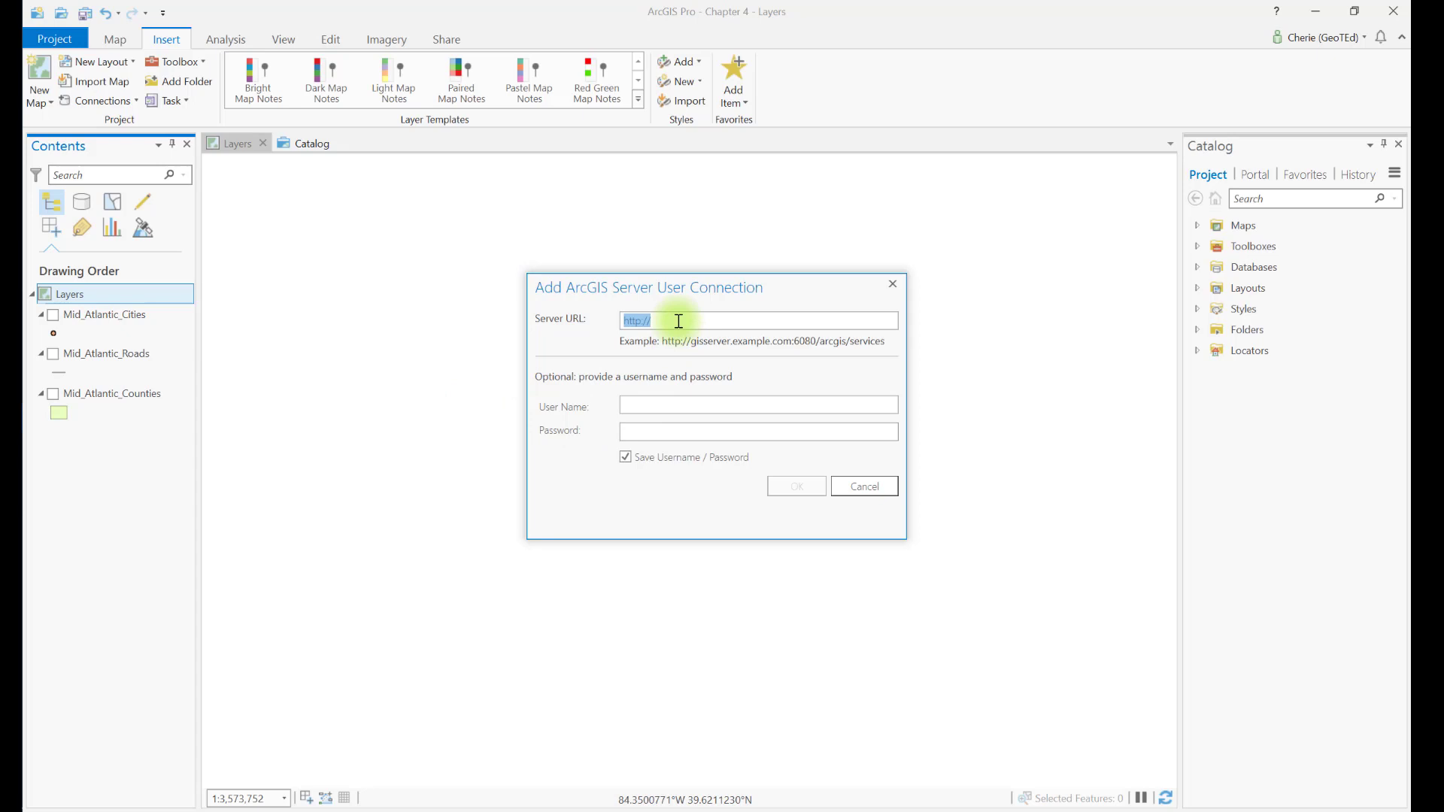
text(http://gismaps.vita.virginia.gov/arcgis/rest/services)
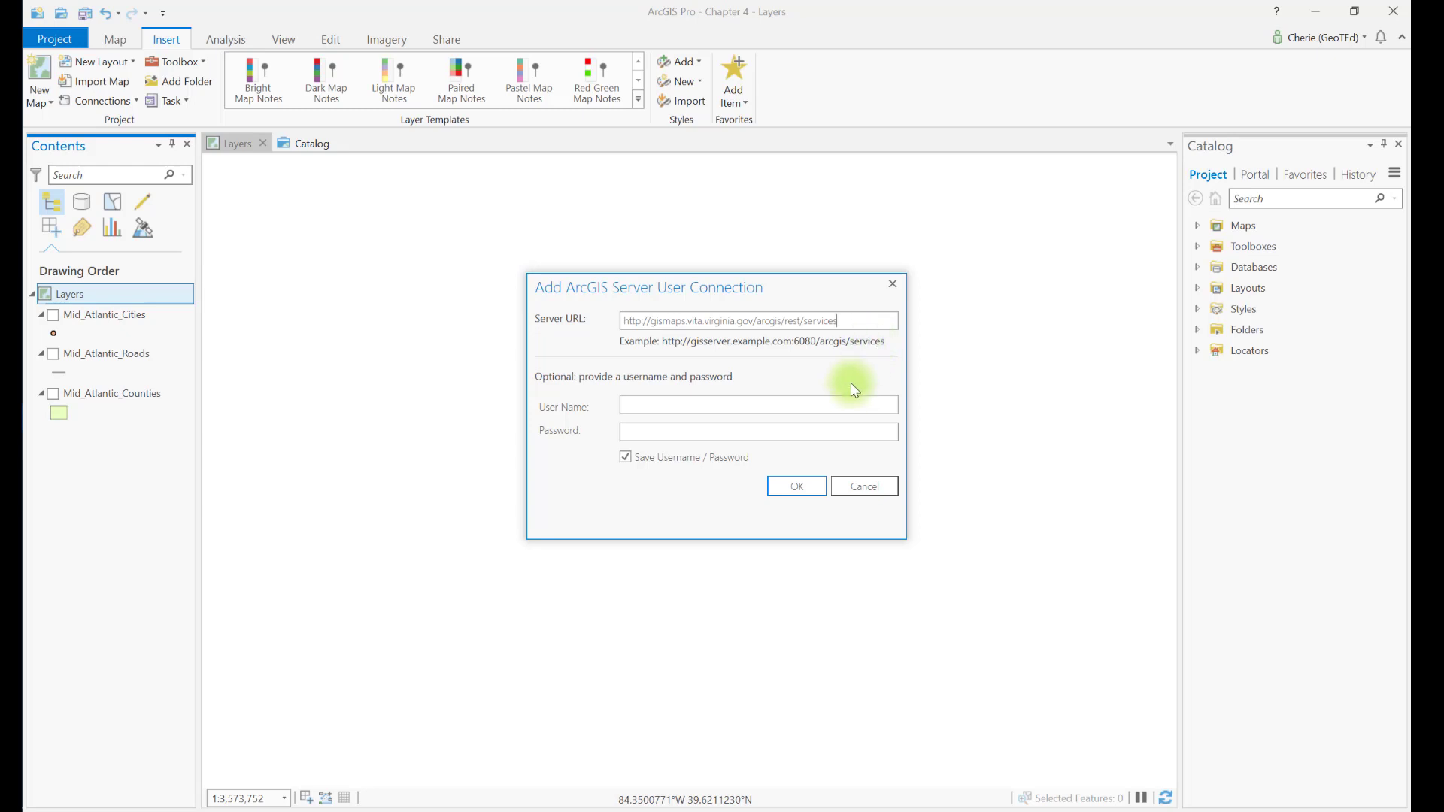
click(804, 491)
click(800, 487)
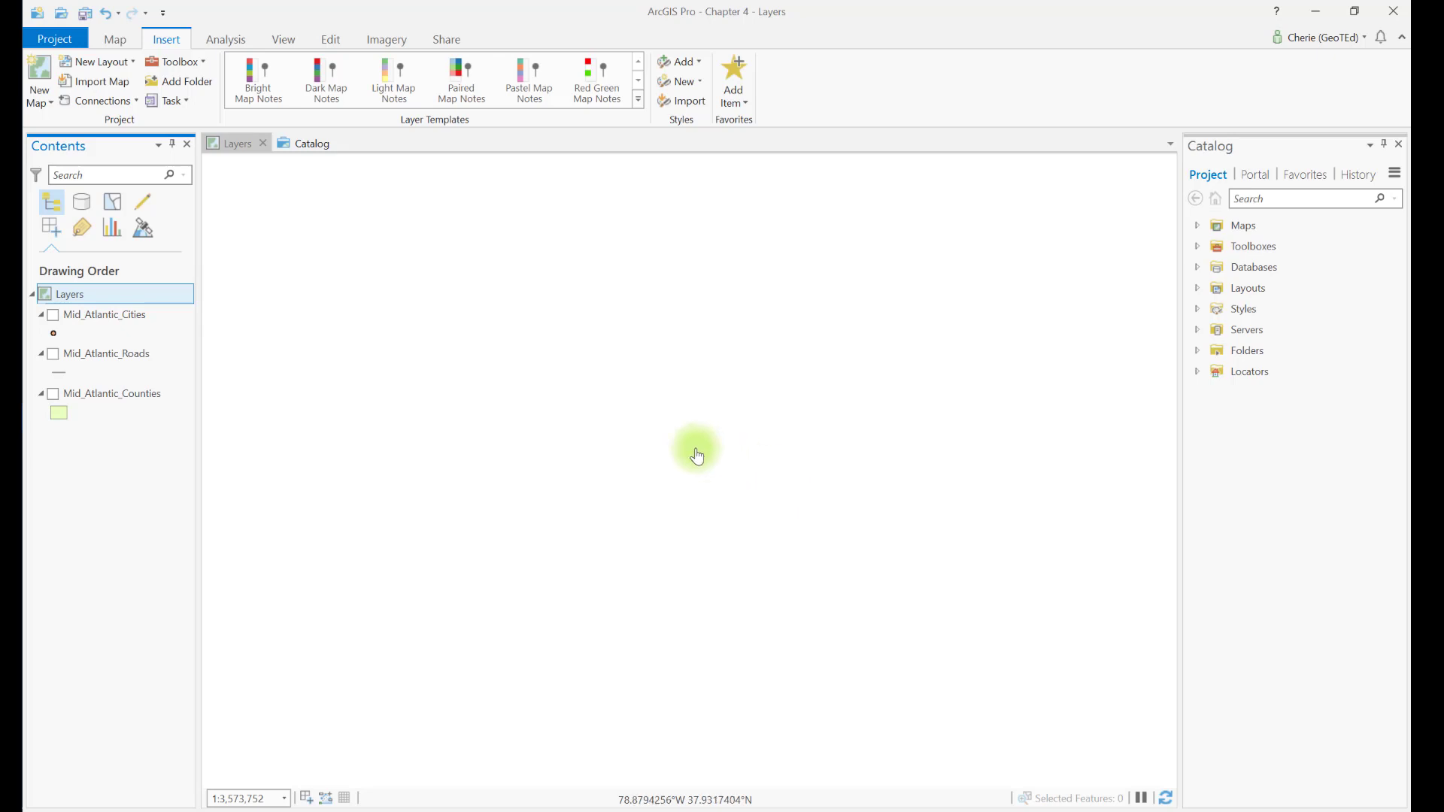
- Check the Virginia server under the project's Servers in Catalog, then return to the Layers map
click(310, 144)
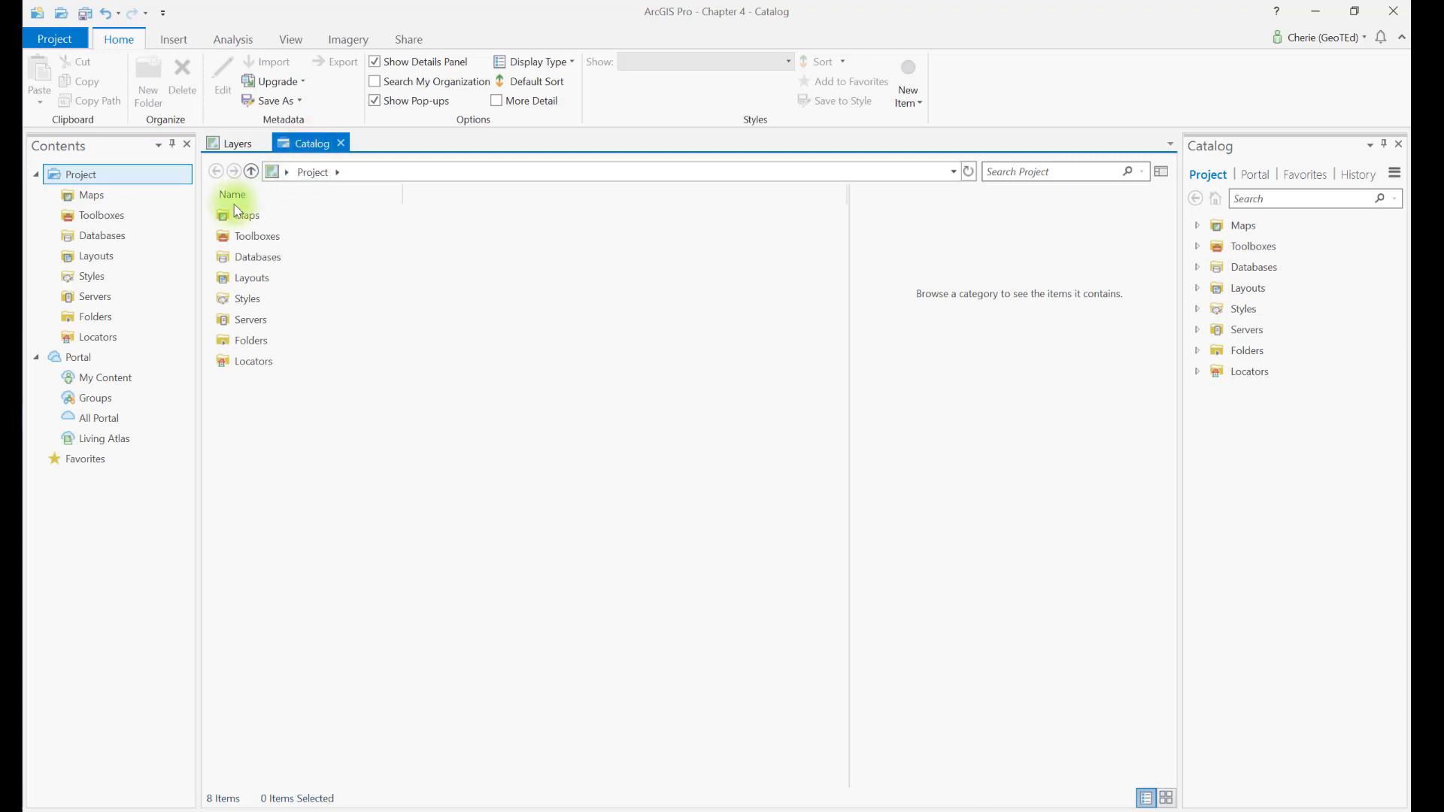
click(94, 295)
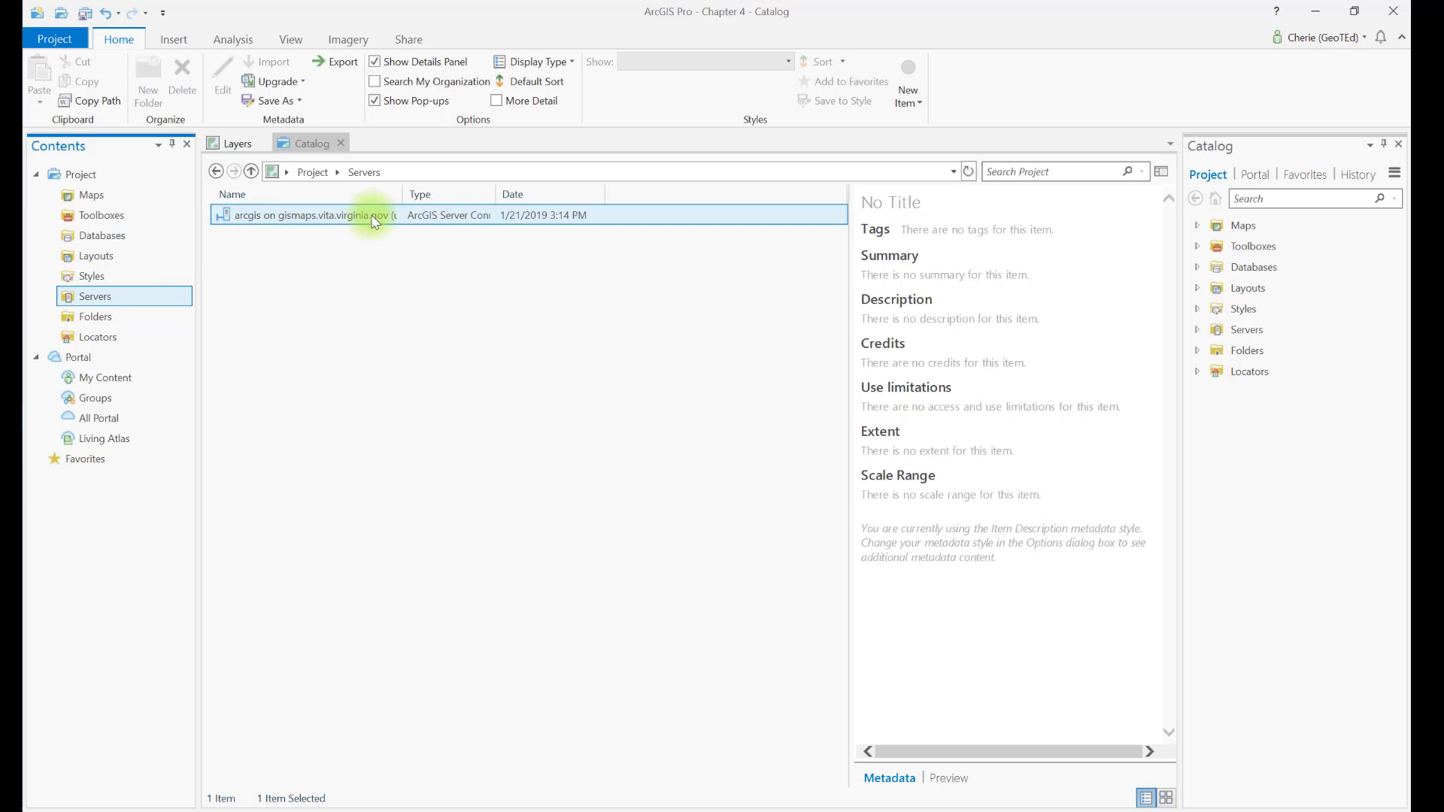
click(242, 141)
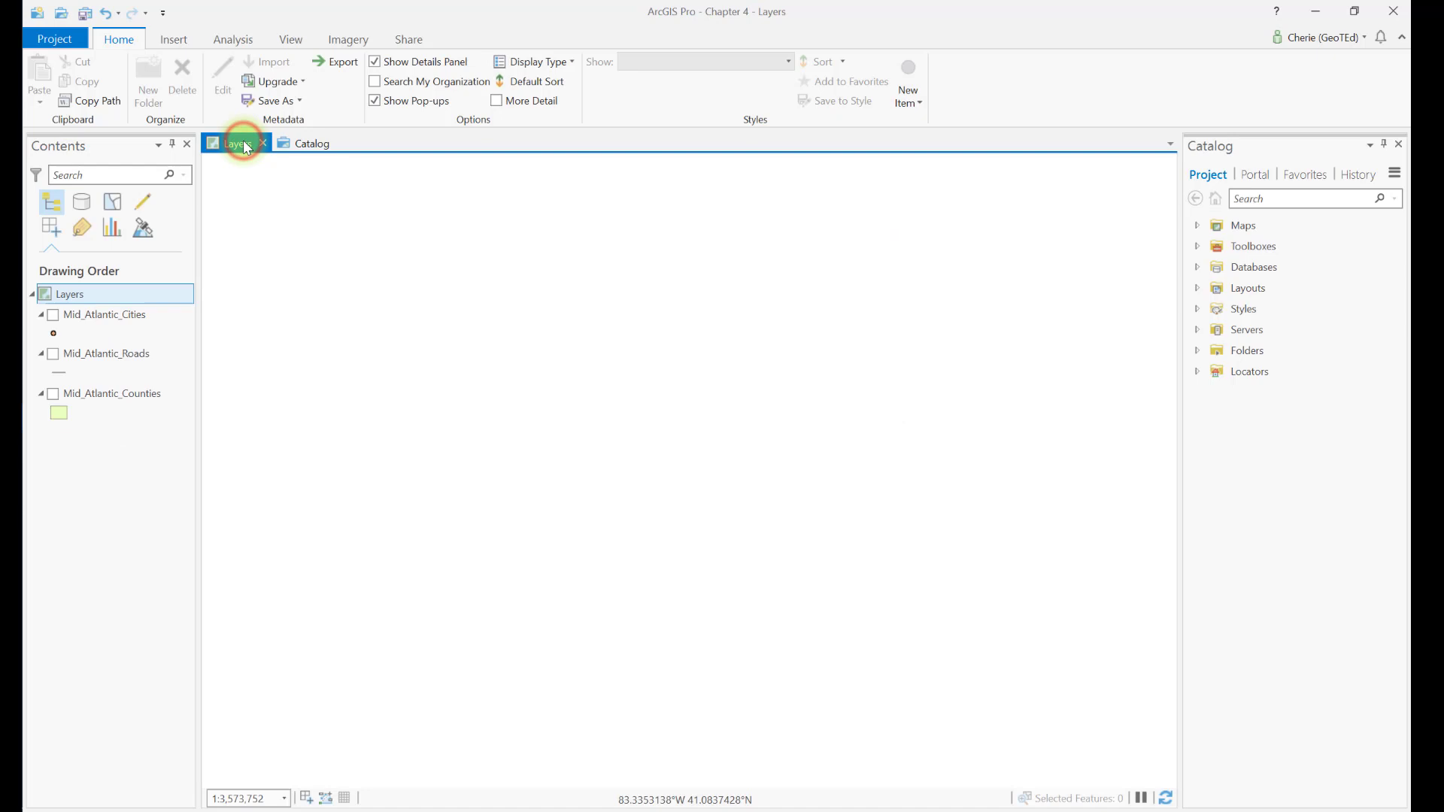
- Add the VBMP2002_WGS service from the server's VBMP2002 folder to Layers
click(314, 143)
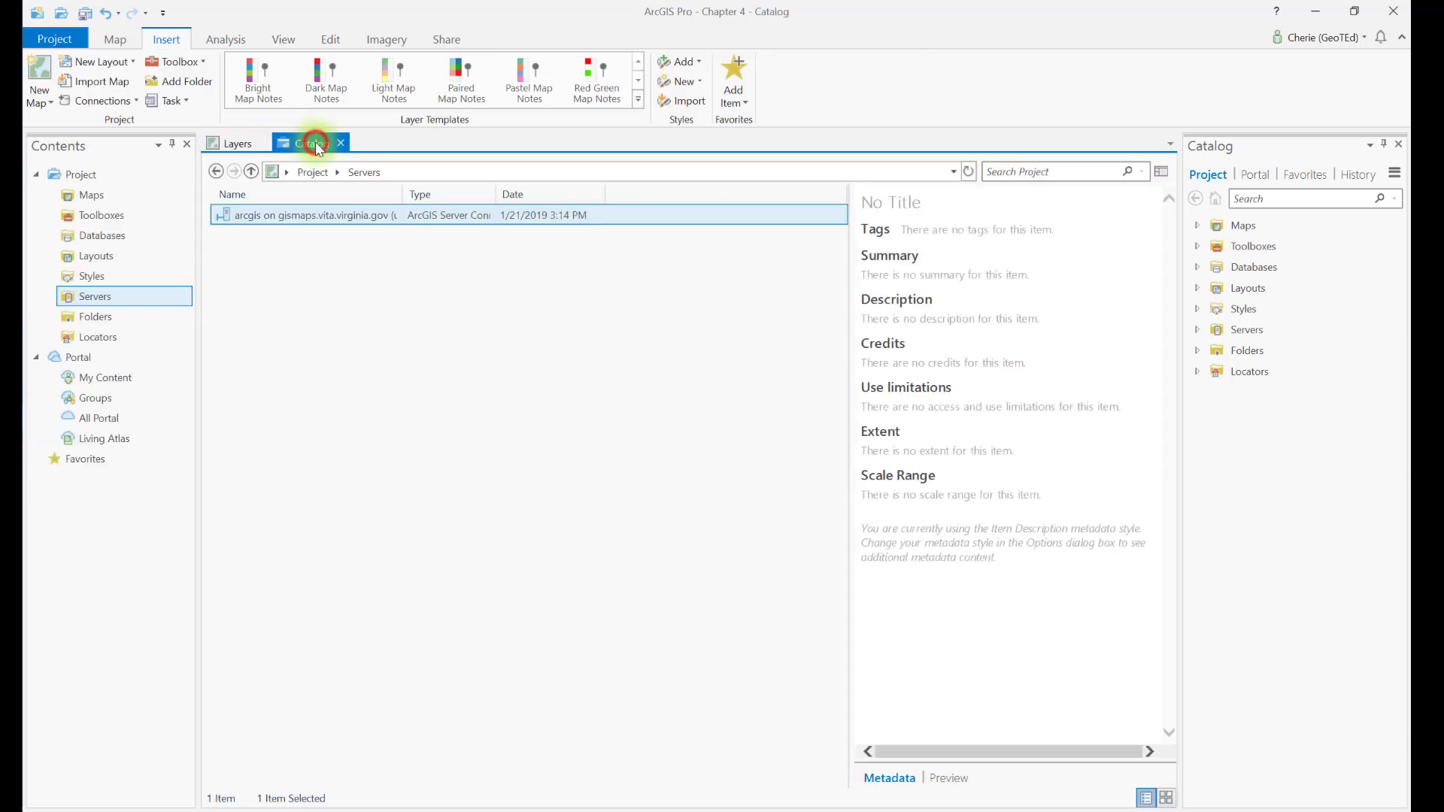
double_click(334, 217)
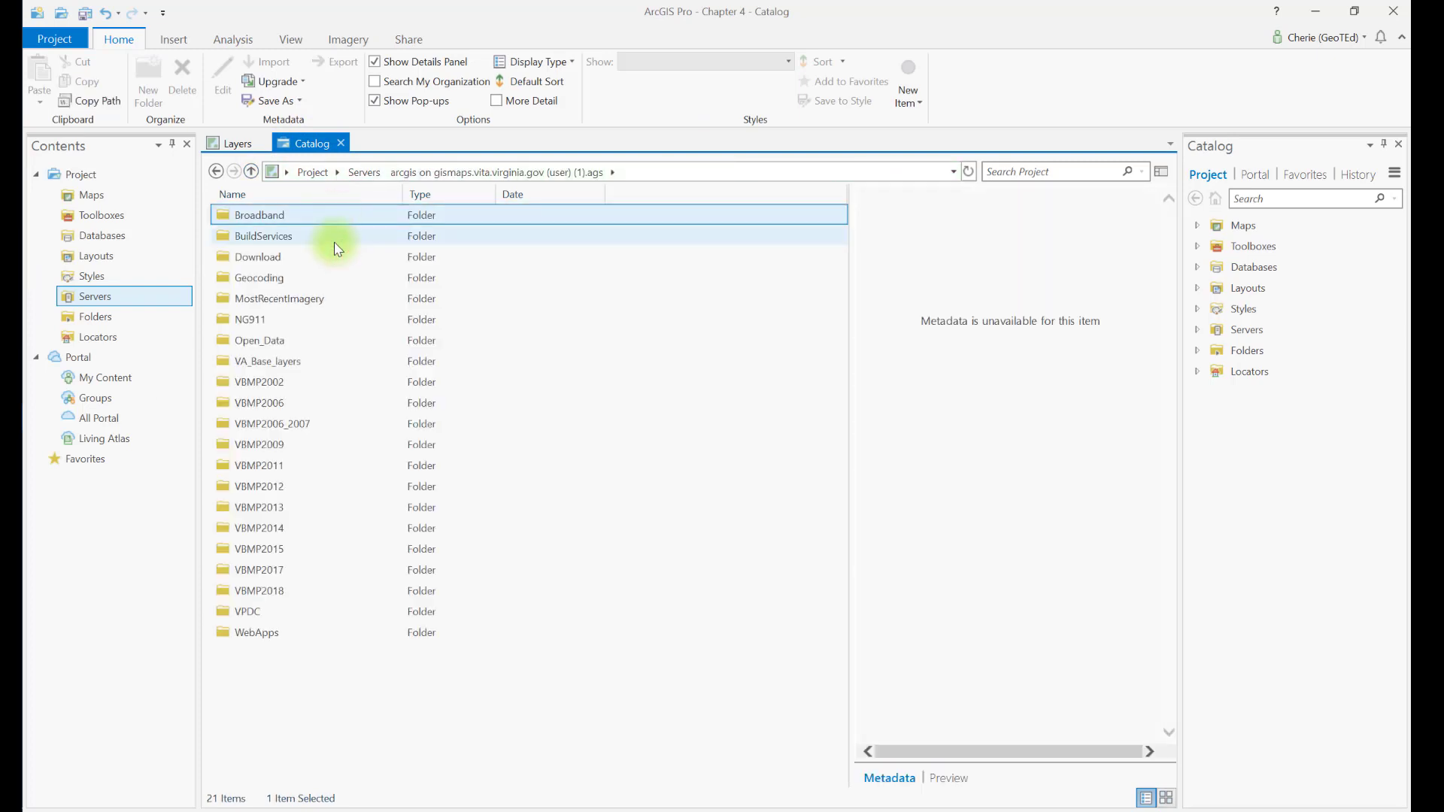
double_click(313, 382)
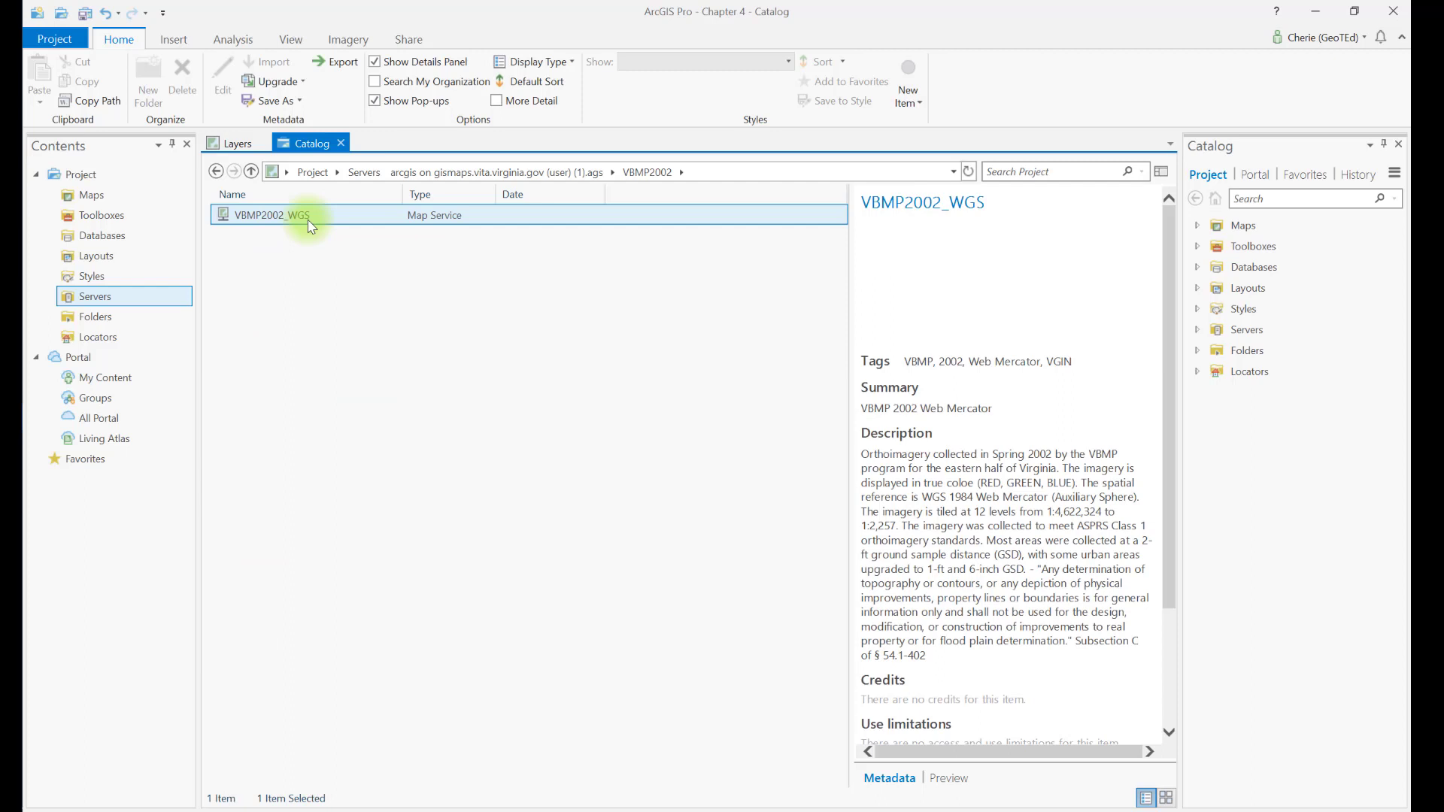
right_click(309, 220)
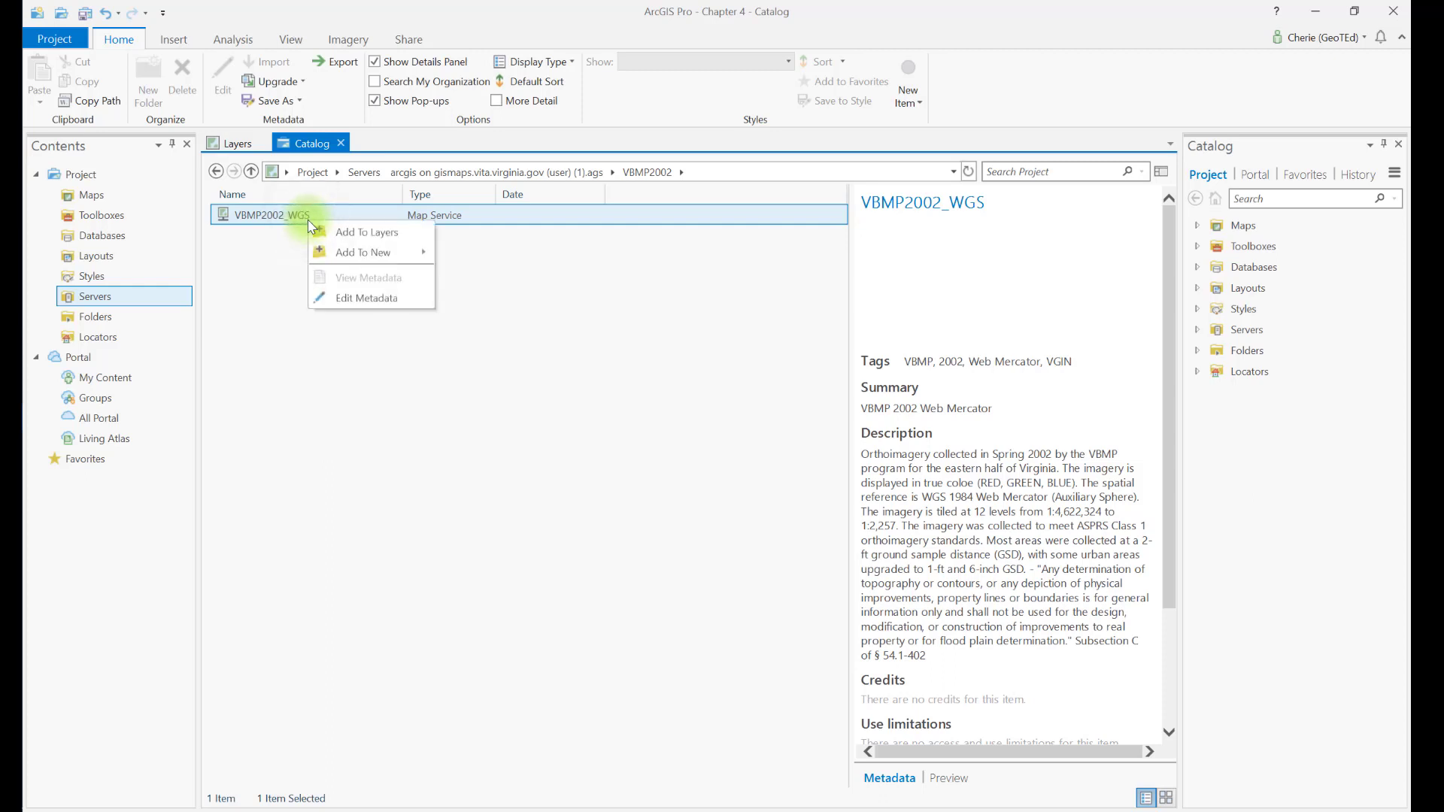
click(361, 234)
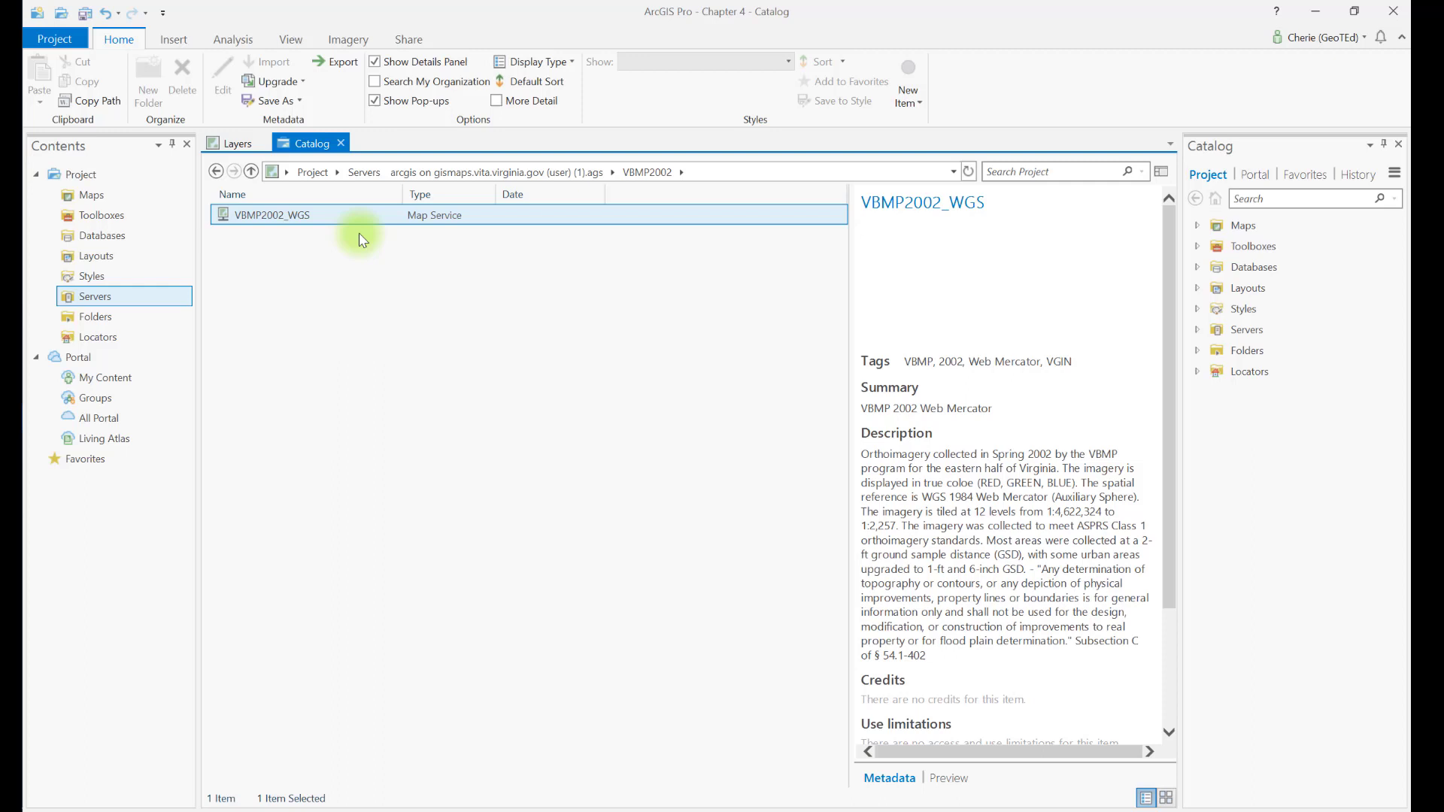
- Switch to the Layers map to view the VBMP2002_WGS orthoimagery over Virginia
click(228, 146)
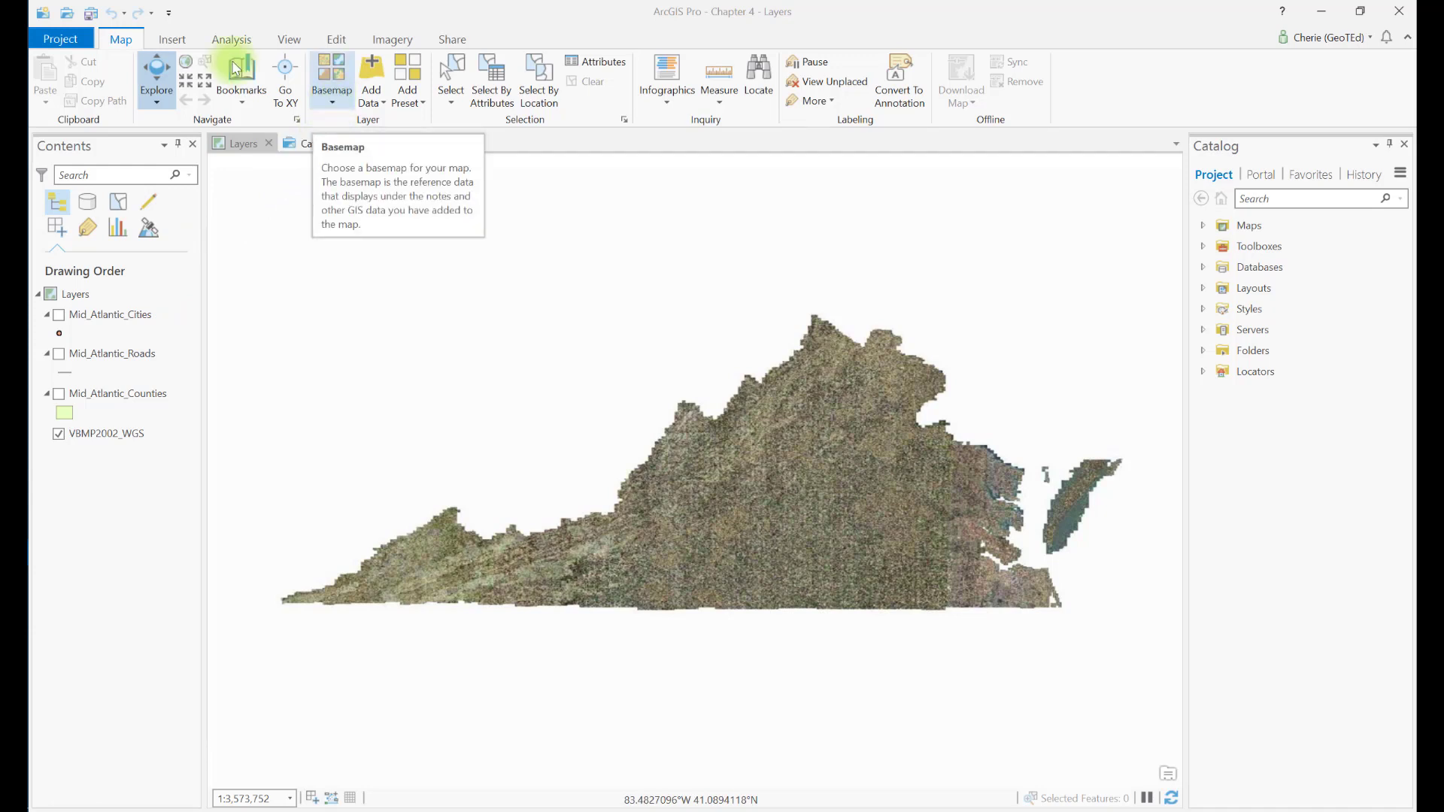
- Choose Light Gray Canvas from the Map tab's Basemap gallery
click(118, 38)
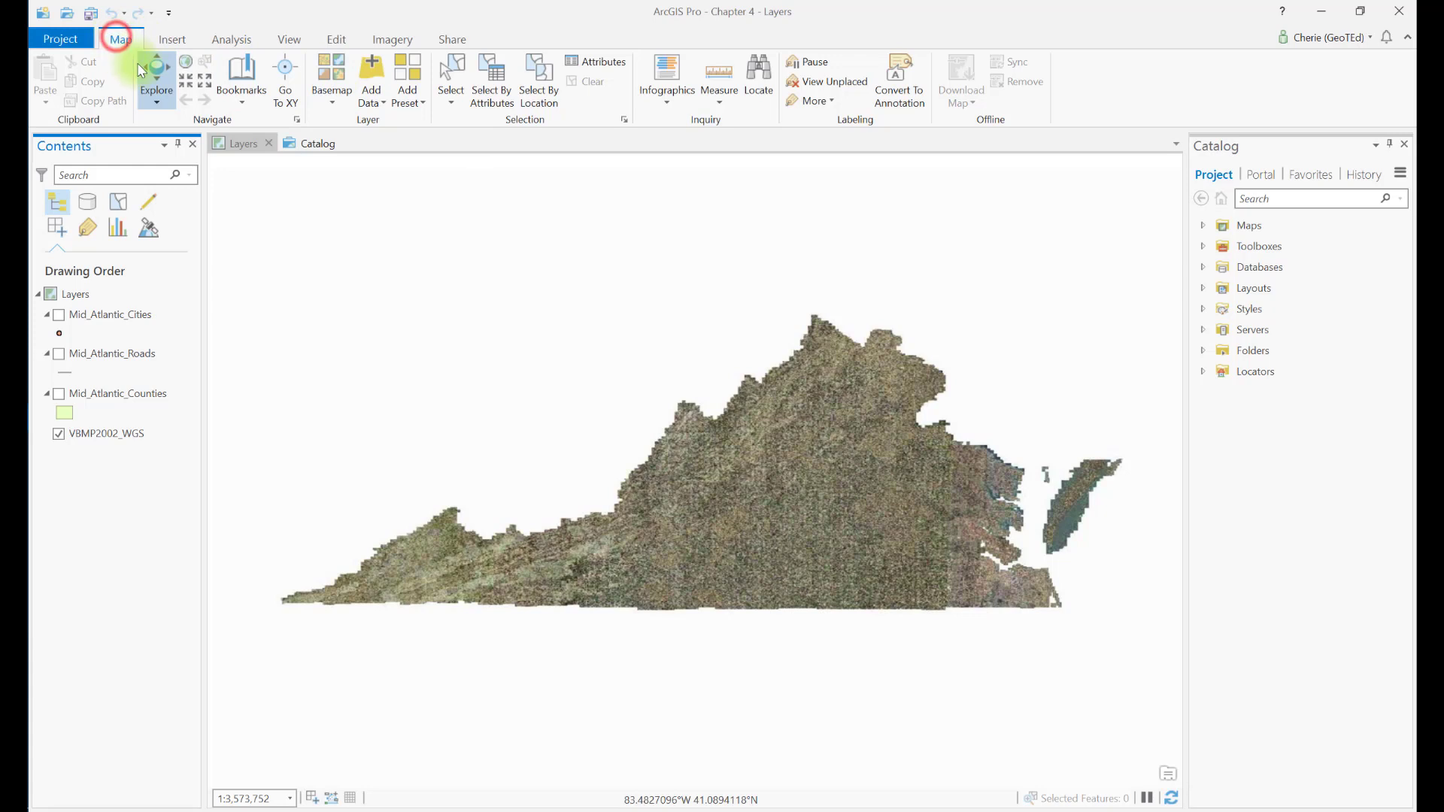
click(333, 105)
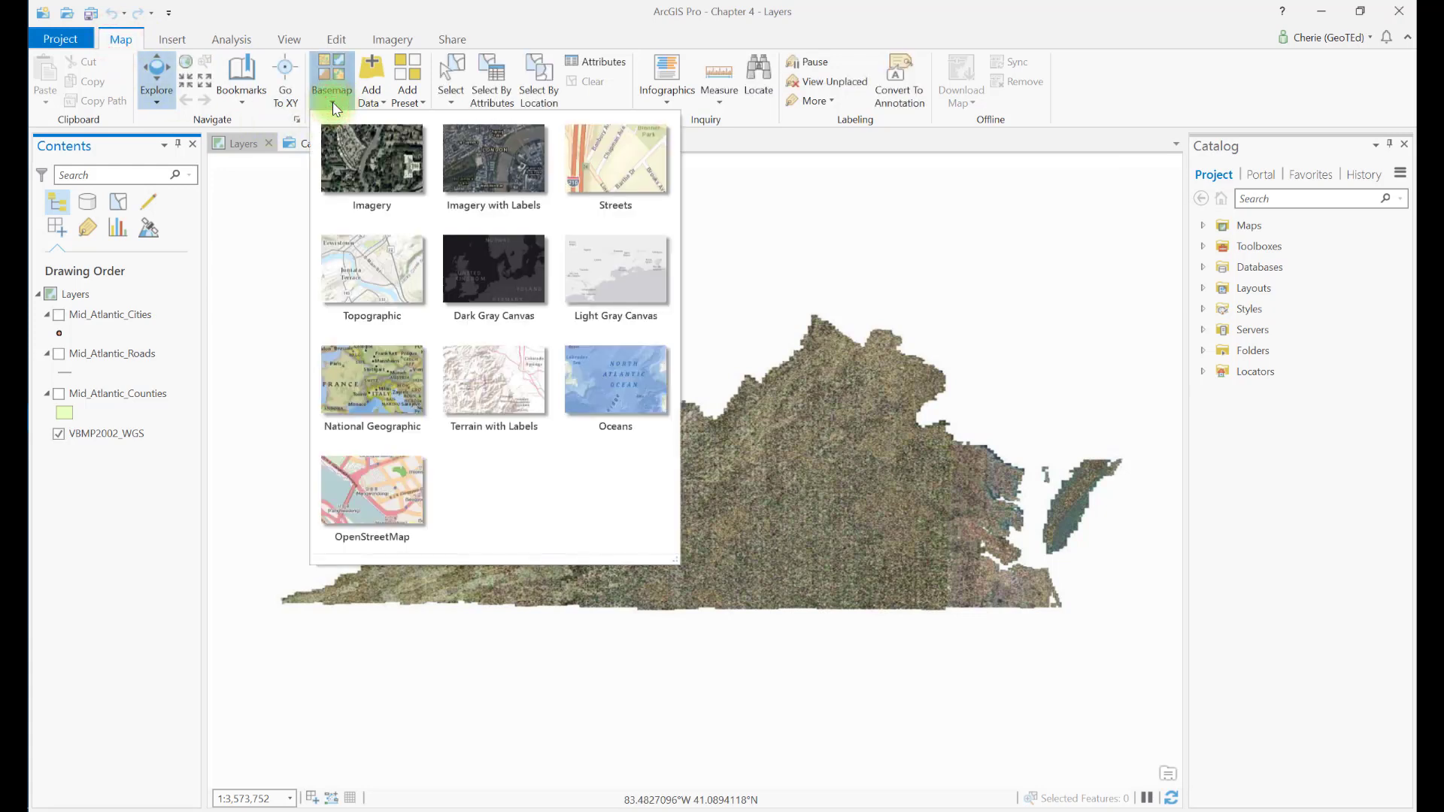
click(614, 278)
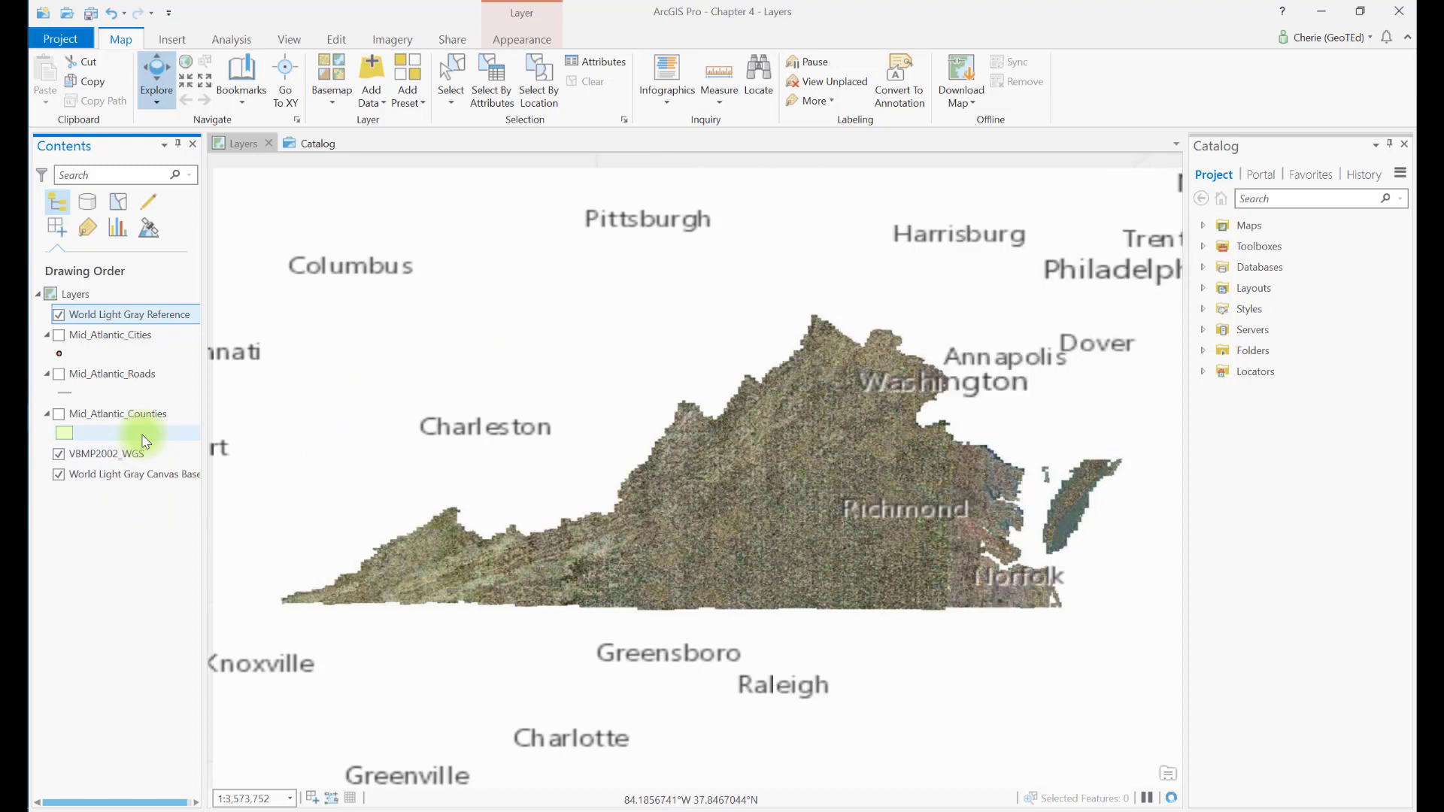
- Hide the light gray basemap layer and list the Portal categories in Catalog
click(59, 477)
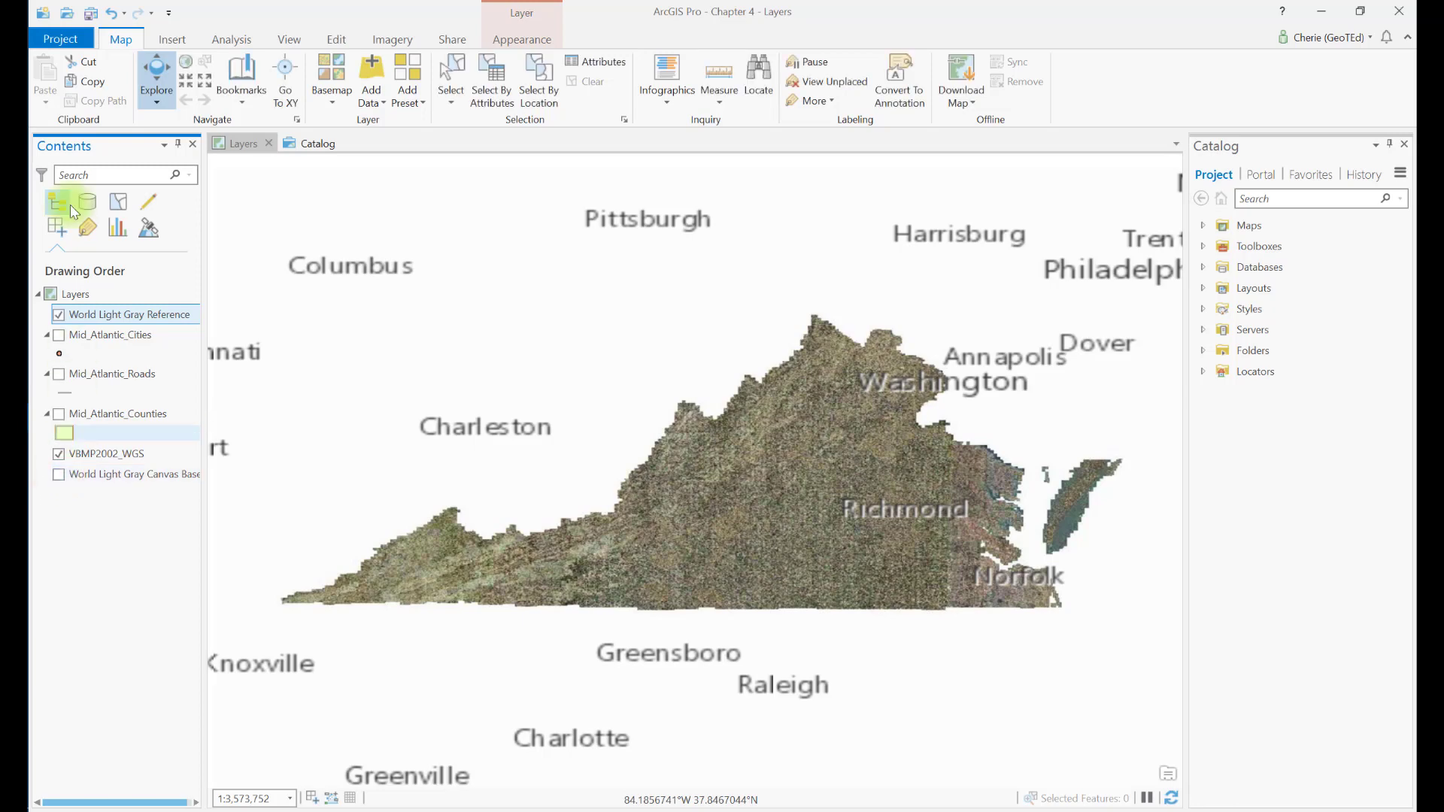
click(317, 144)
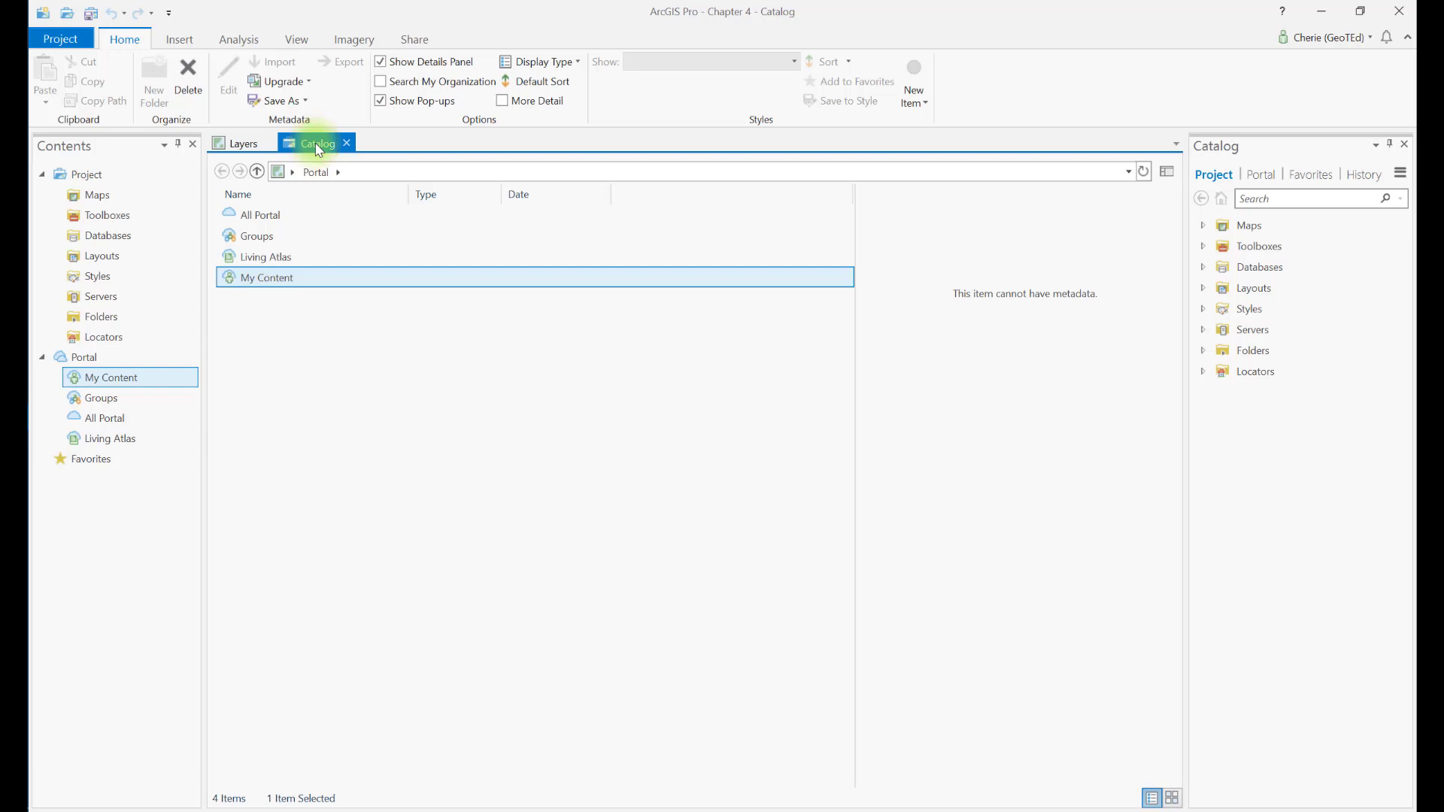
click(88, 361)
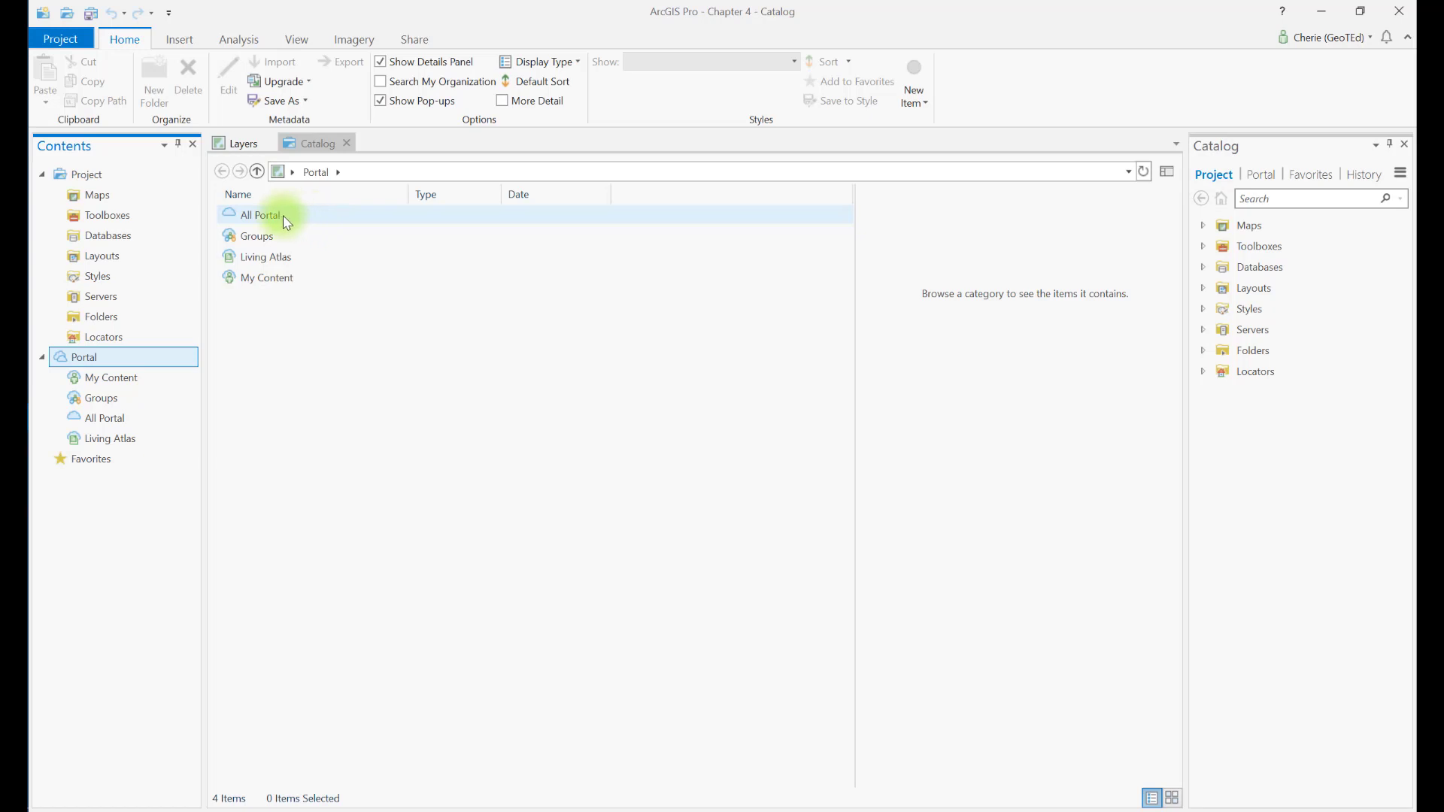
- Open All Portal and search it for 'virginia weather data'
double_click(284, 218)
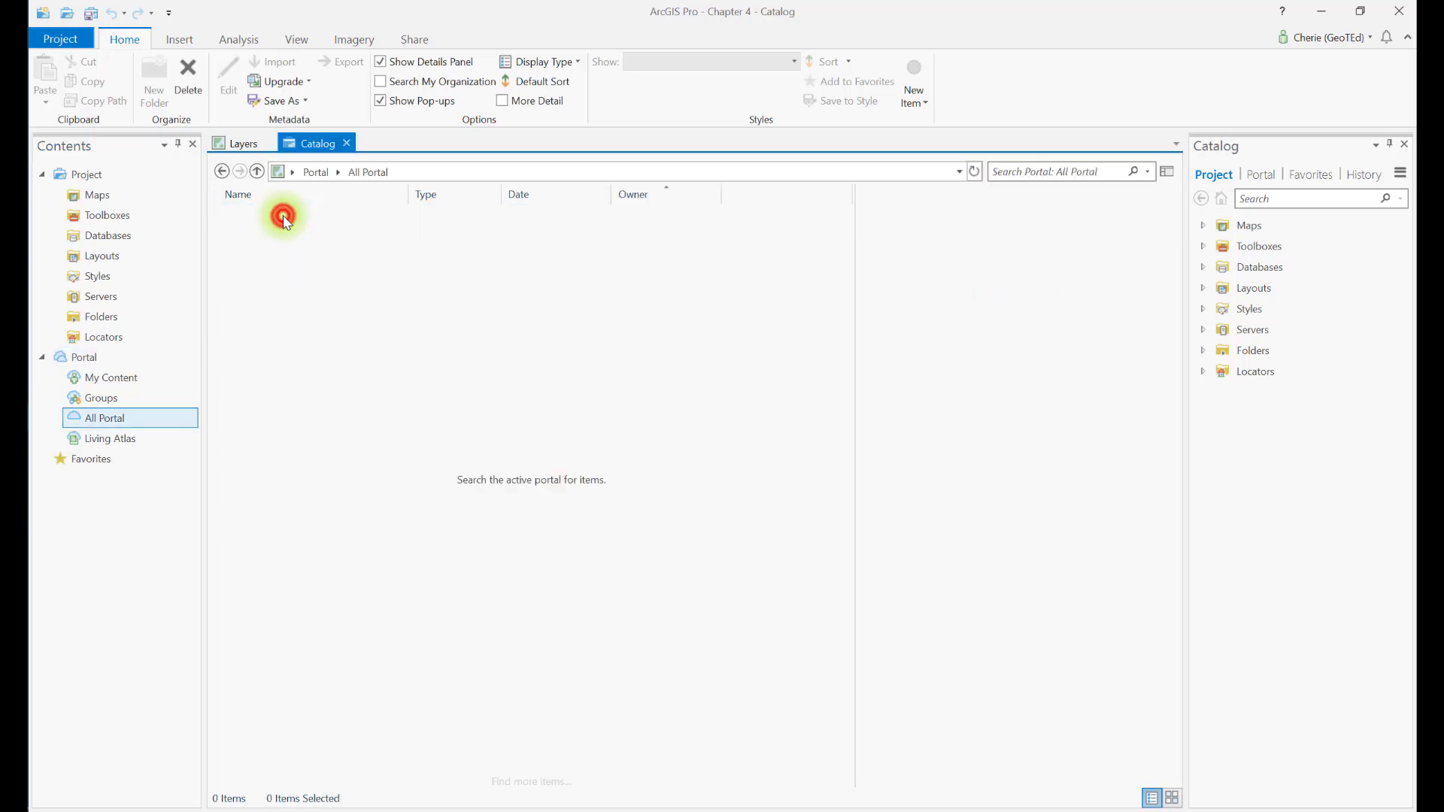
click(1107, 175)
text(virgi)
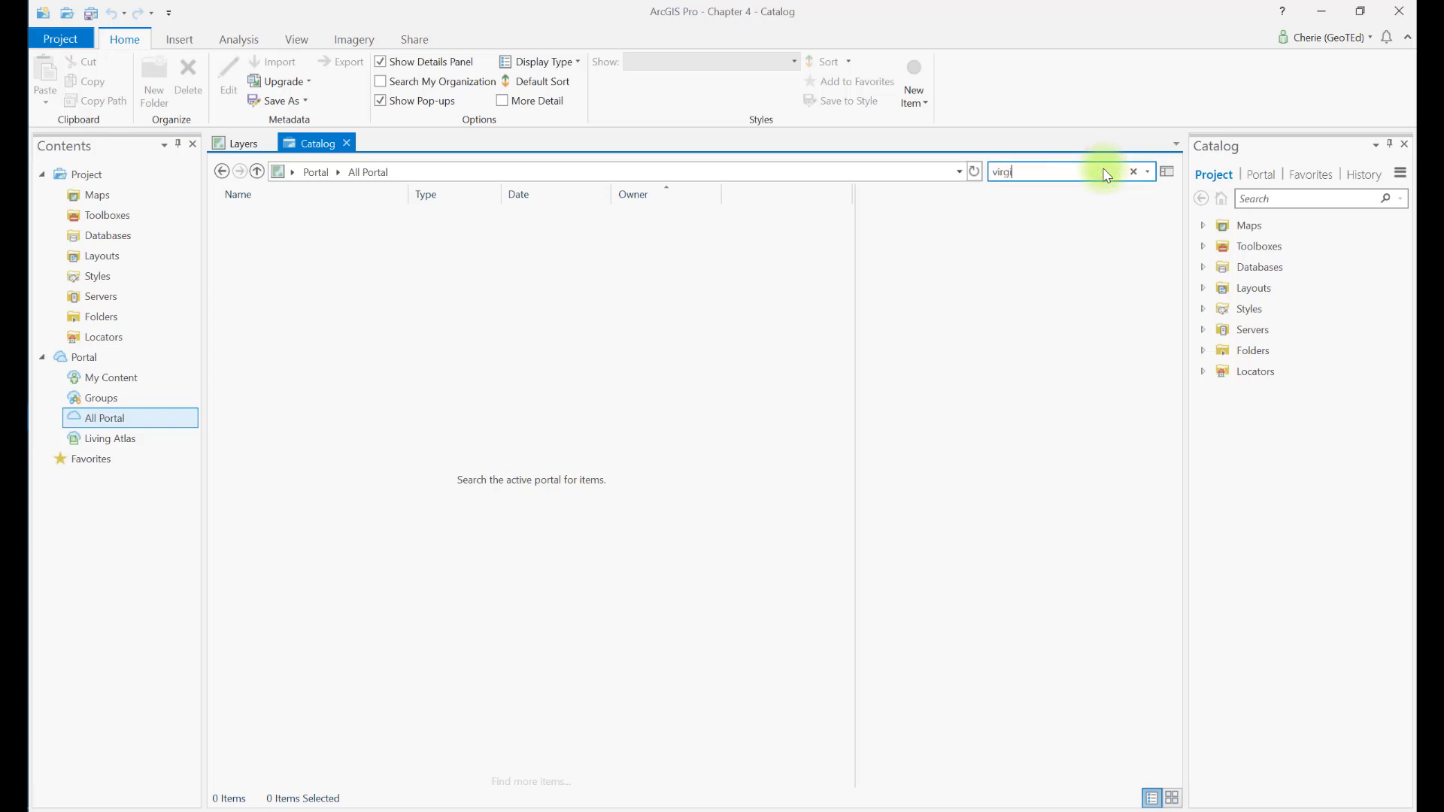
text(nia weather data)
key(Return)
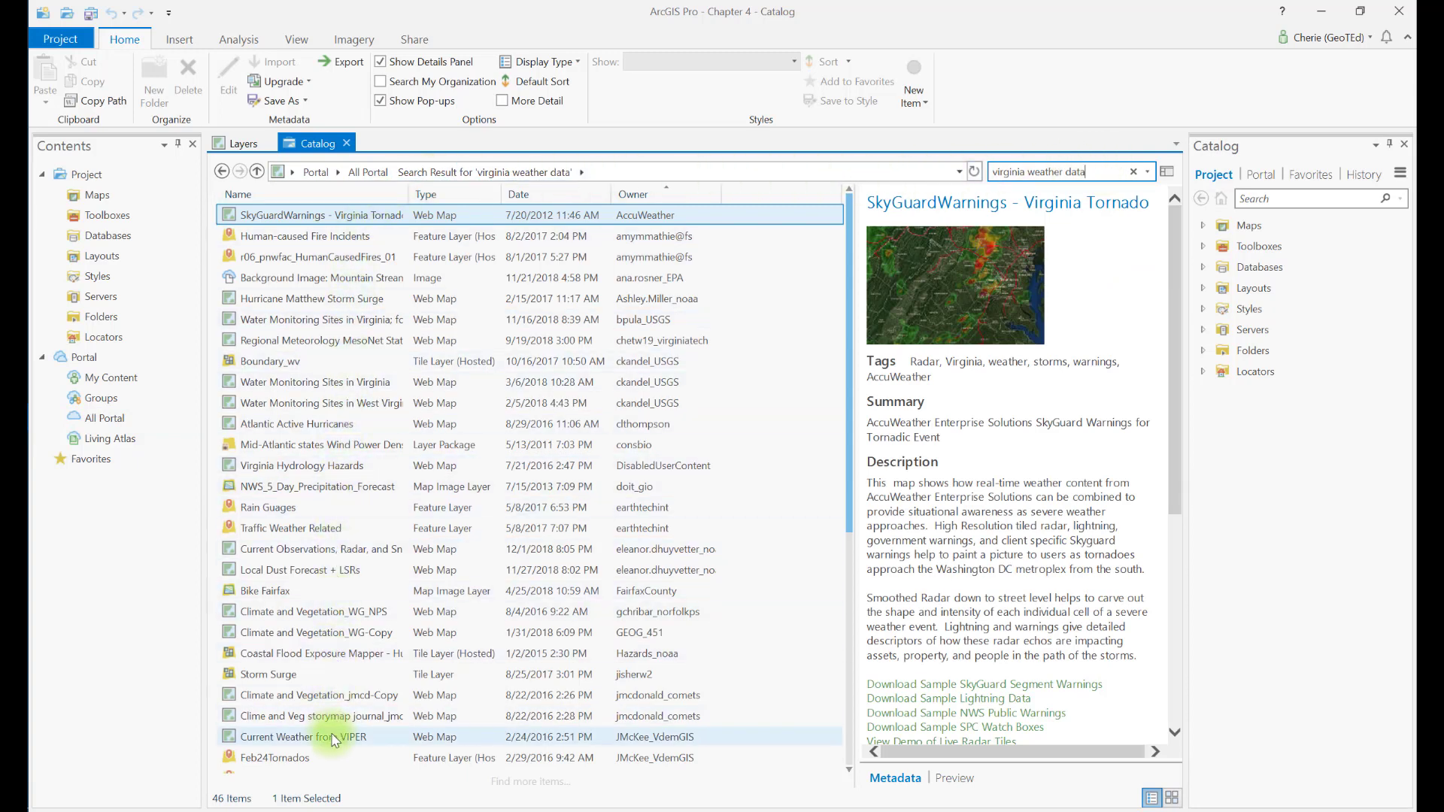
- Sort the results by Name, Type, Date and Owner, ending sorted by Name
click(239, 194)
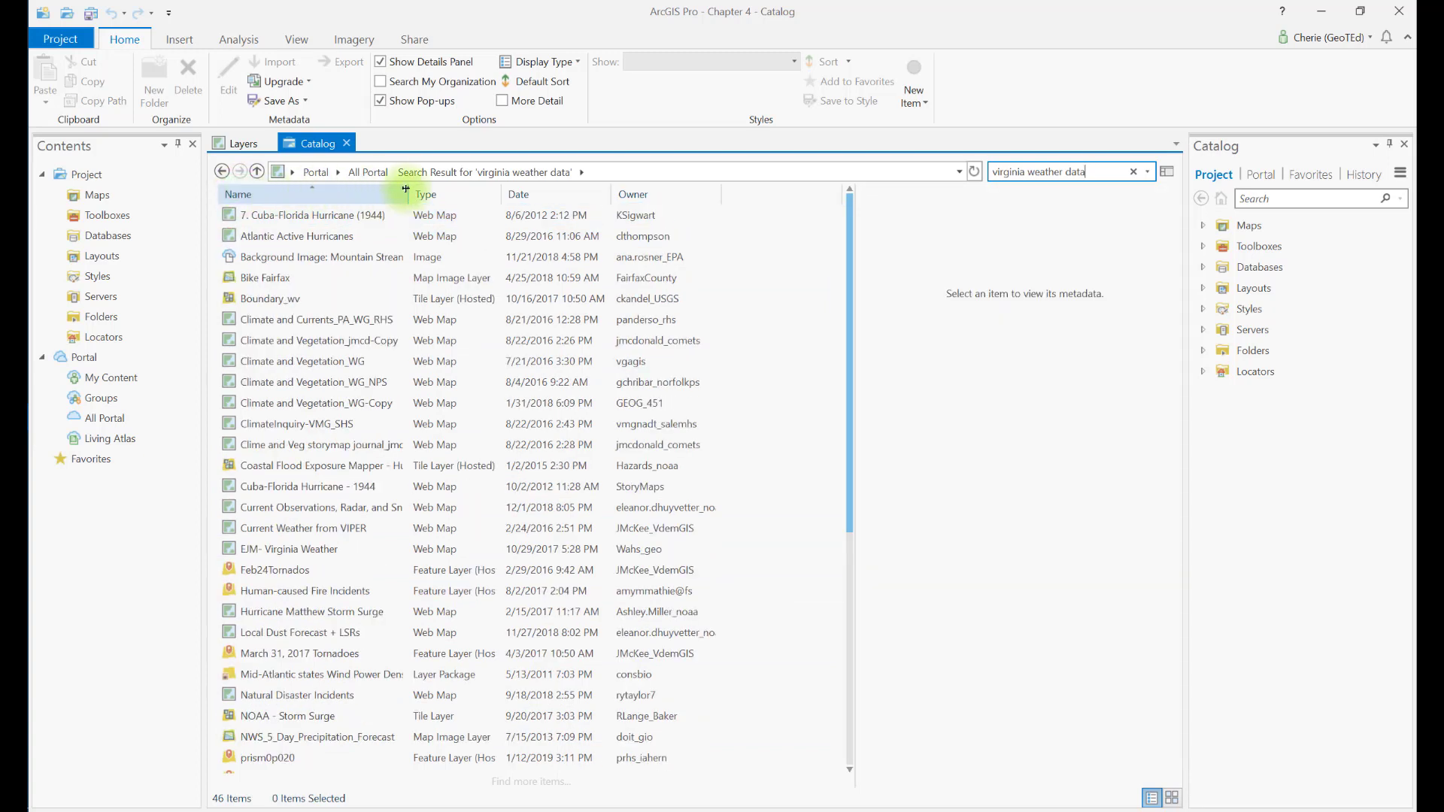
click(440, 194)
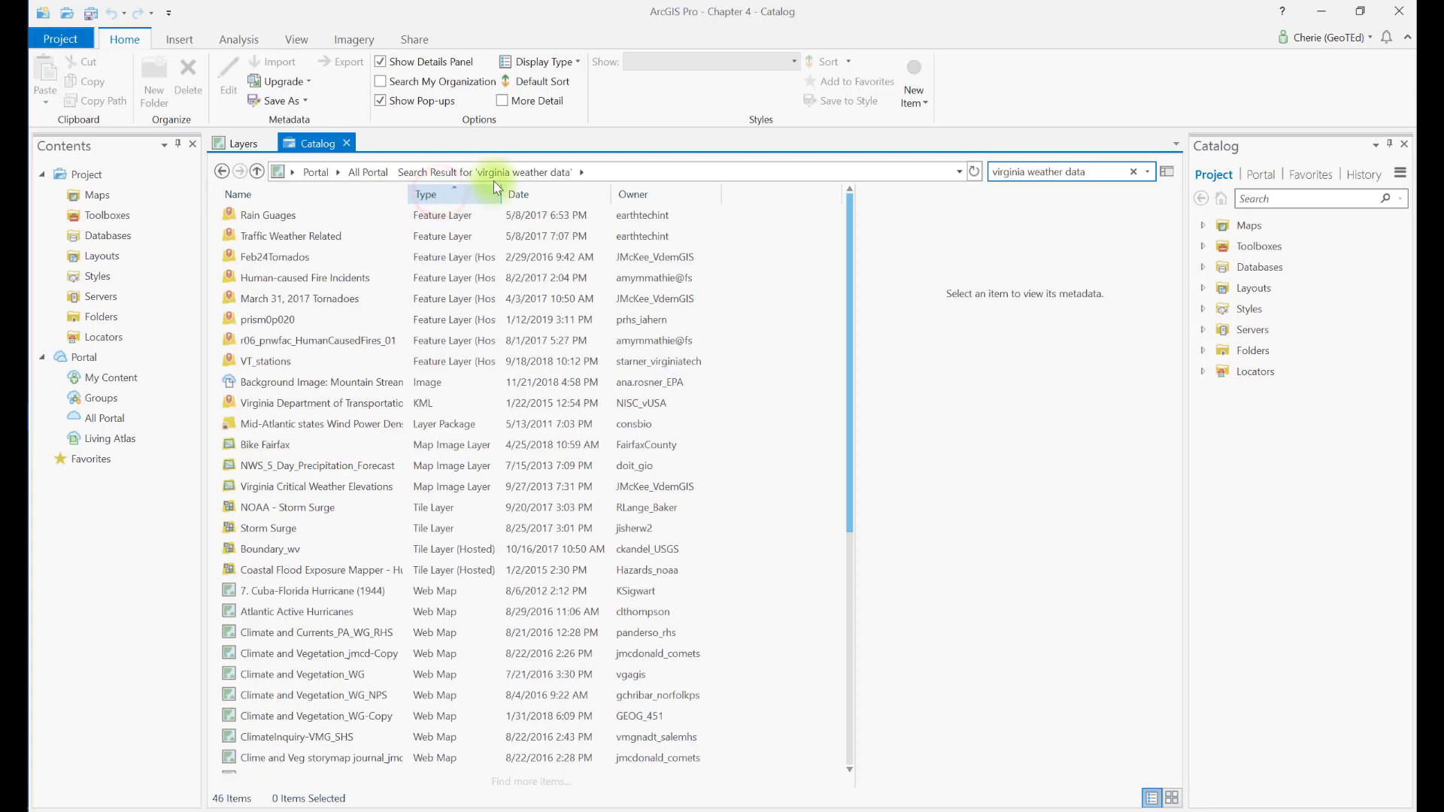
click(524, 194)
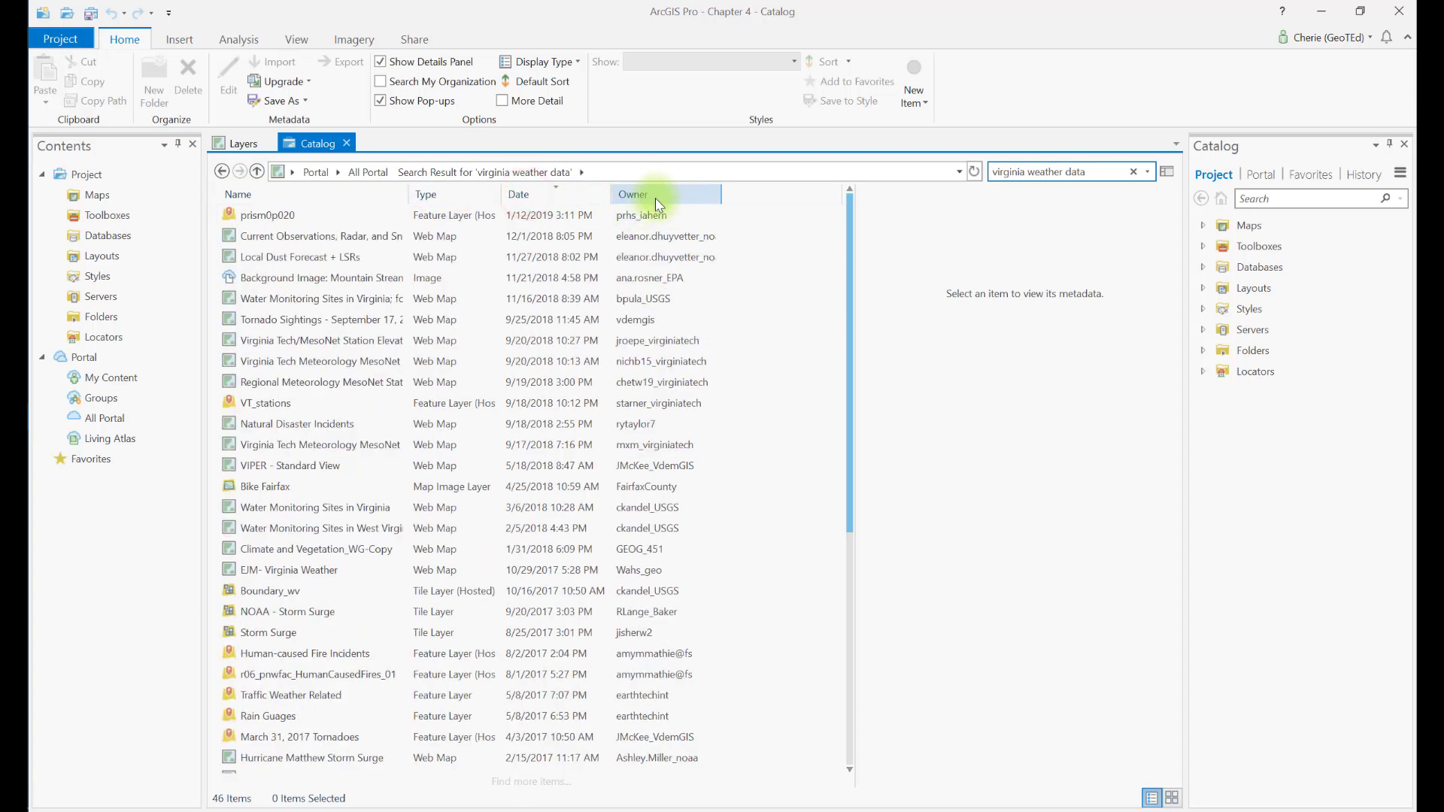
click(656, 198)
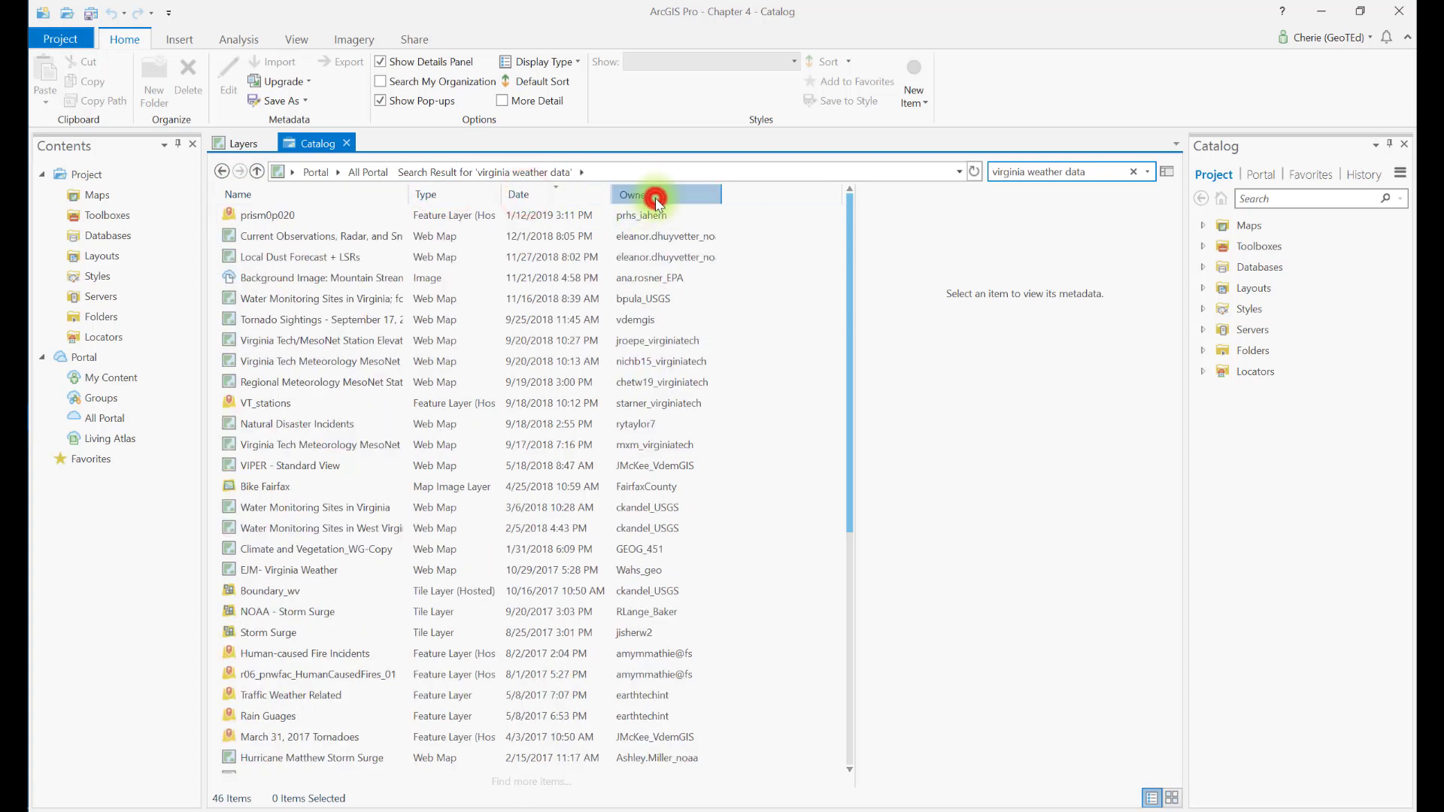
click(259, 194)
- Review the Traffic Weather Related item's description
scroll(400, 438, down, 5)
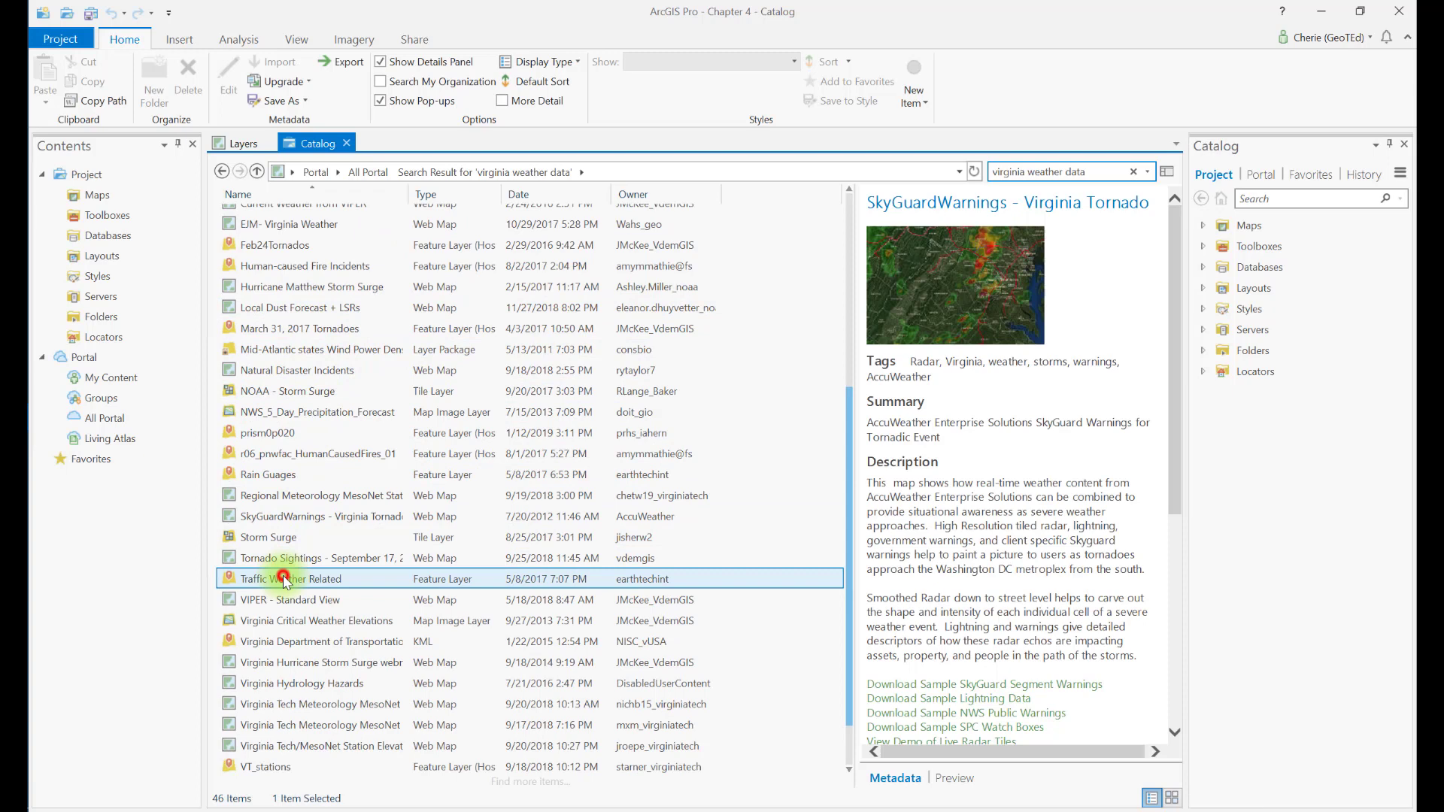
click(285, 579)
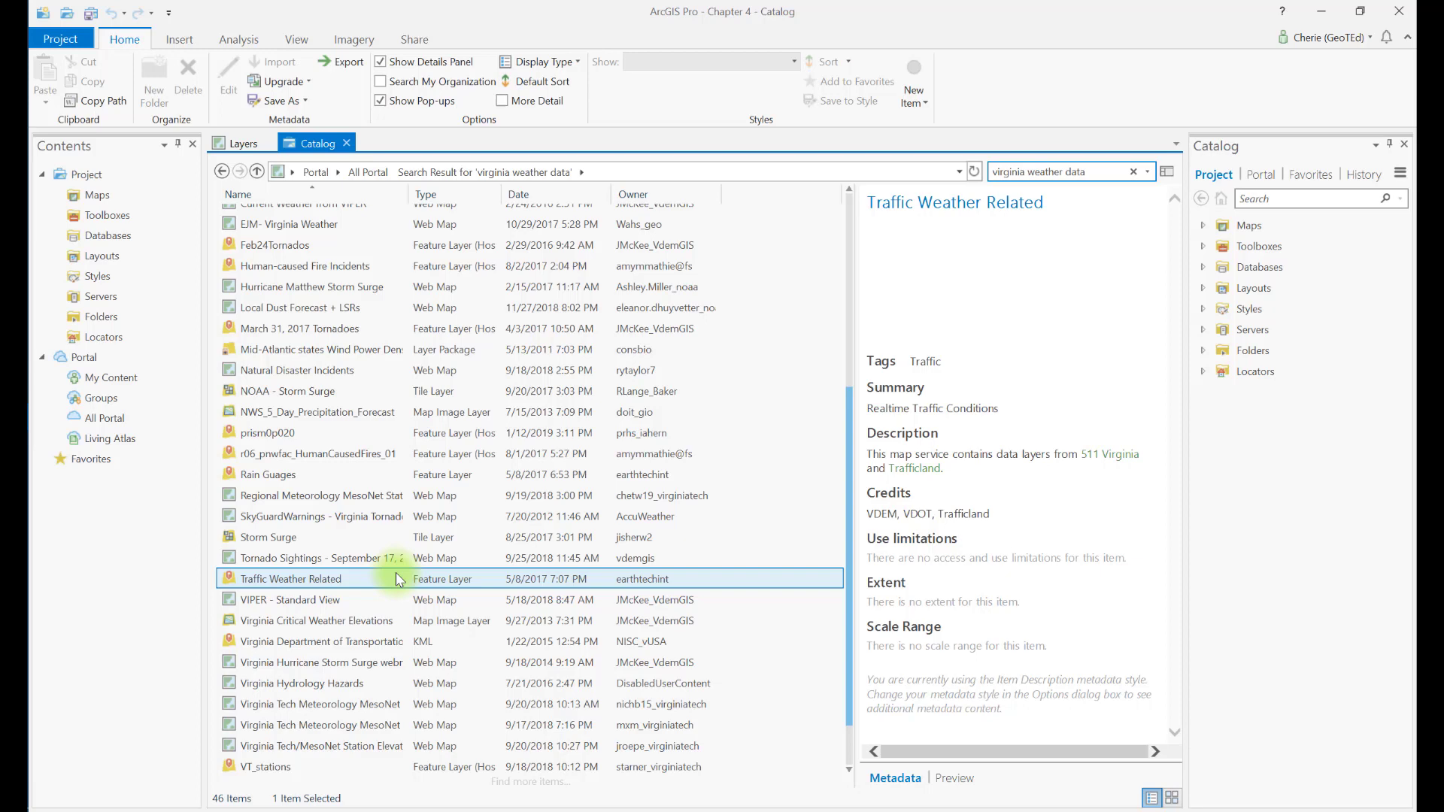
scroll(397, 575, up, 5)
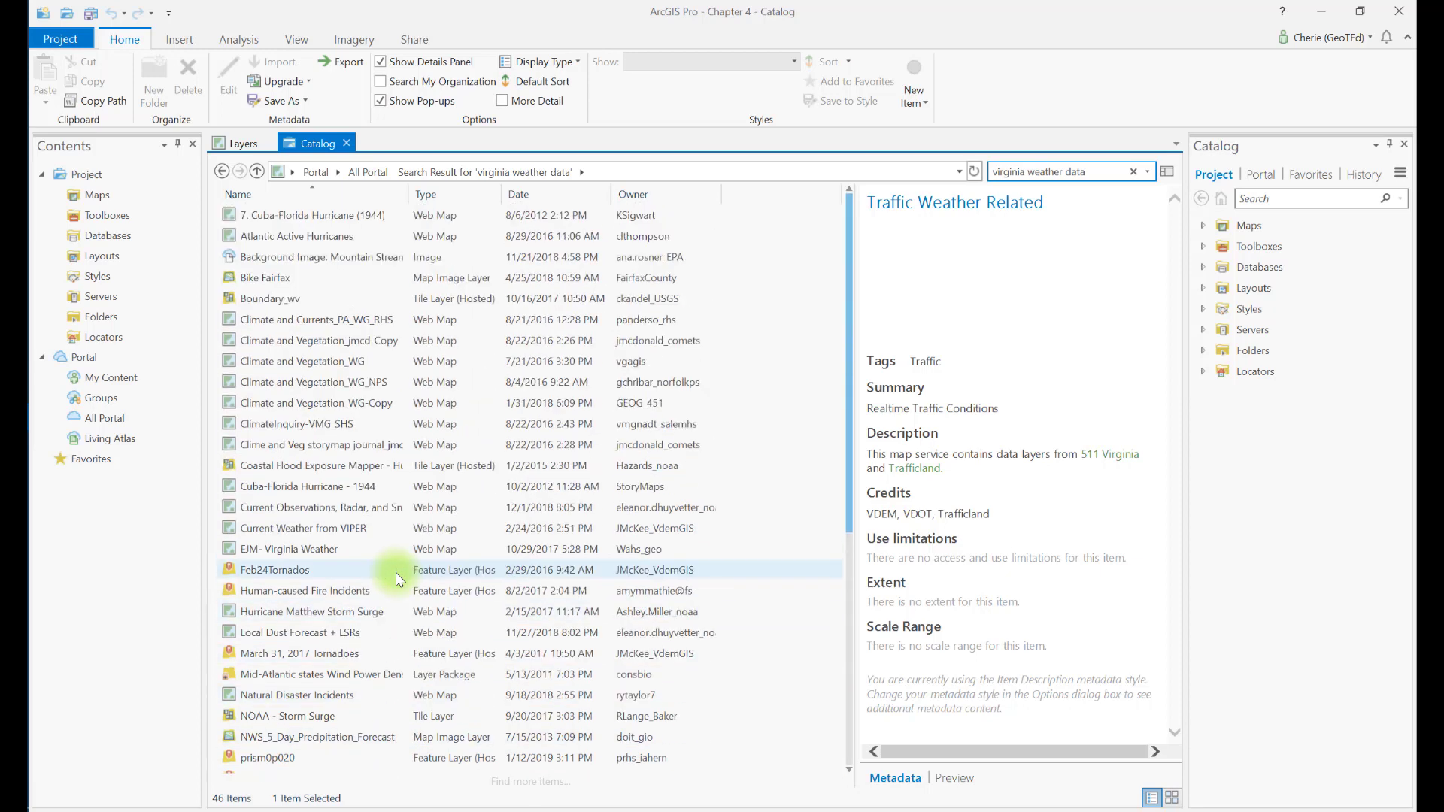
- View Bike Fairfax's details and its Add To Layers / Add To New options
click(334, 284)
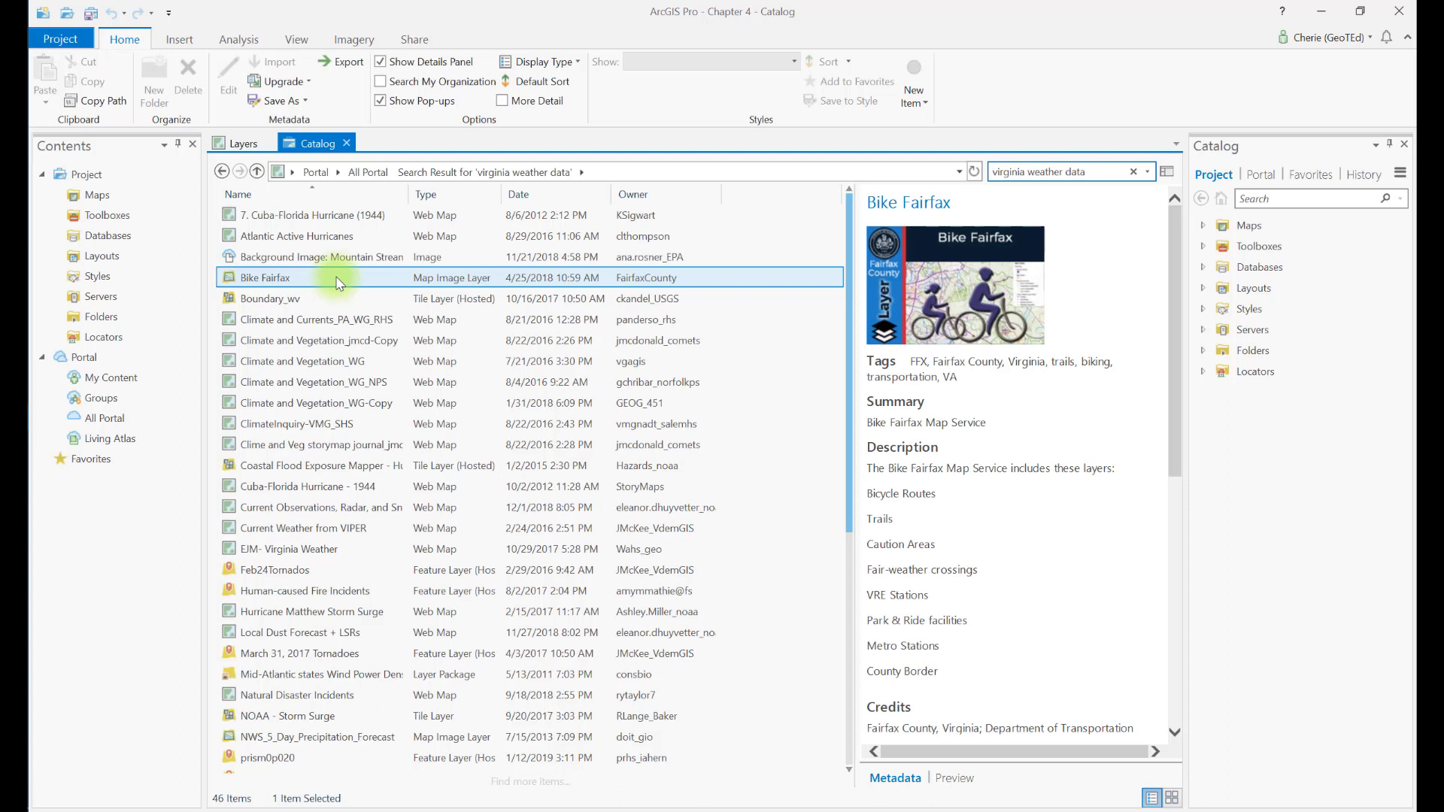
right_click(338, 284)
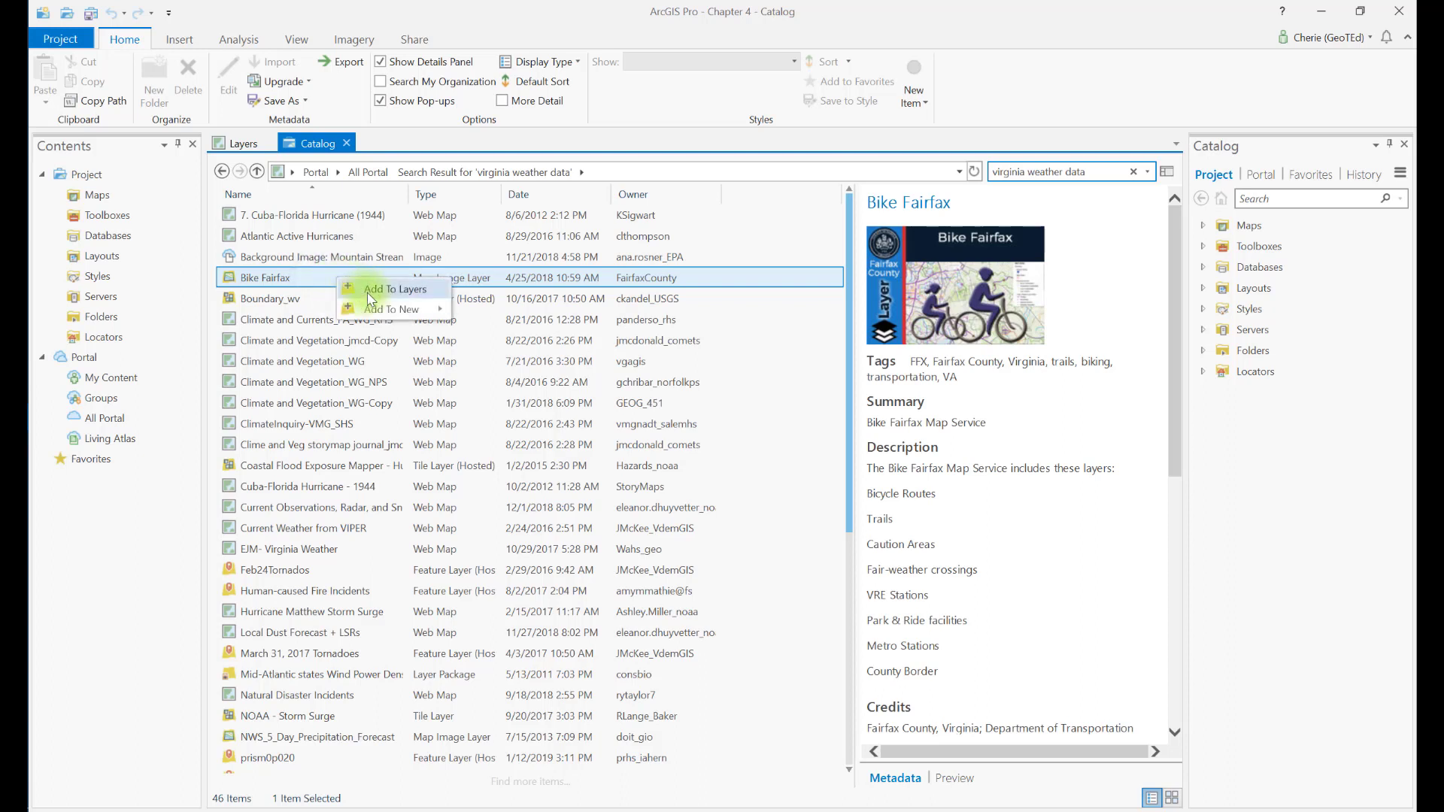
mouse_move(384, 314)
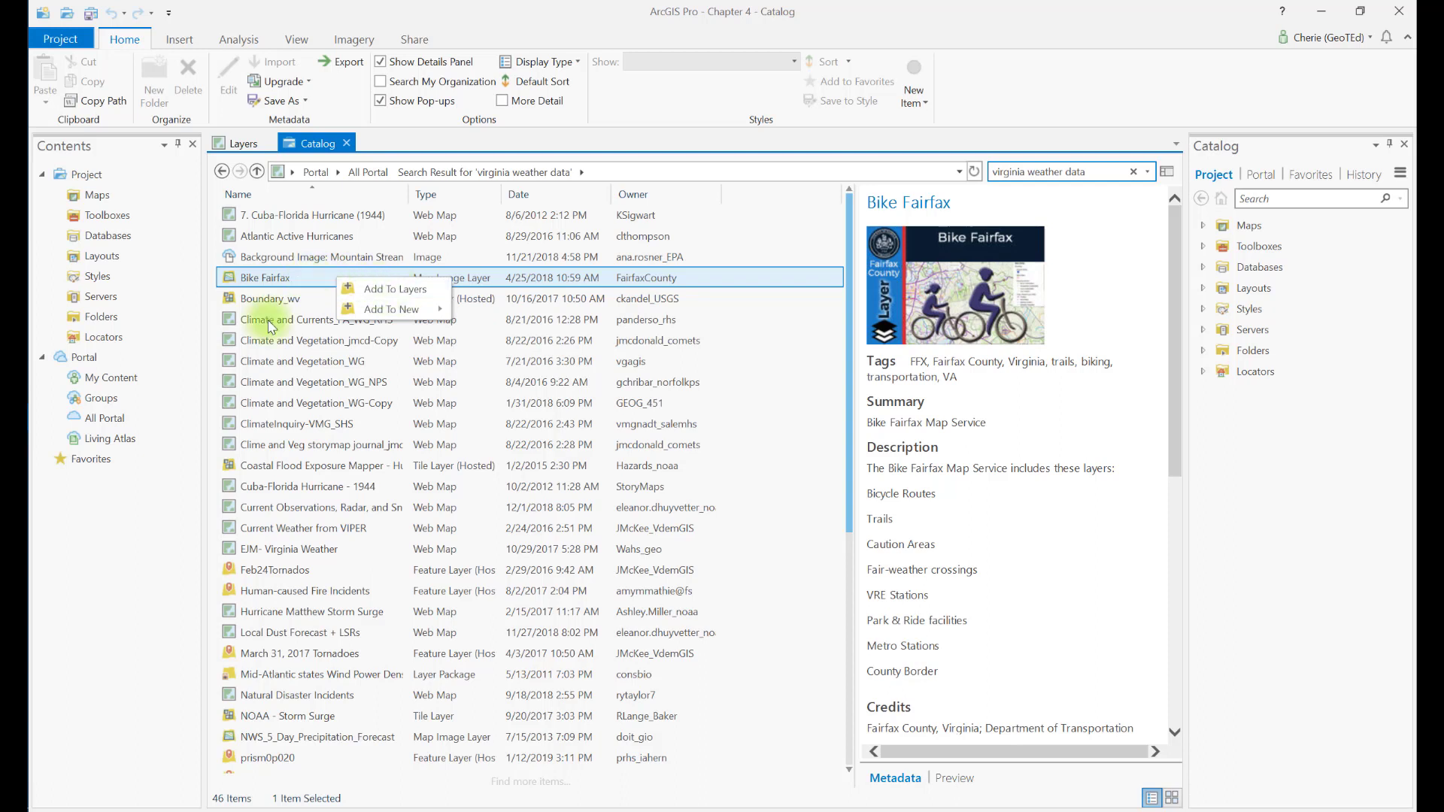
- Add the Current Weather from VIPER web map to the project and open it as a map
click(319, 529)
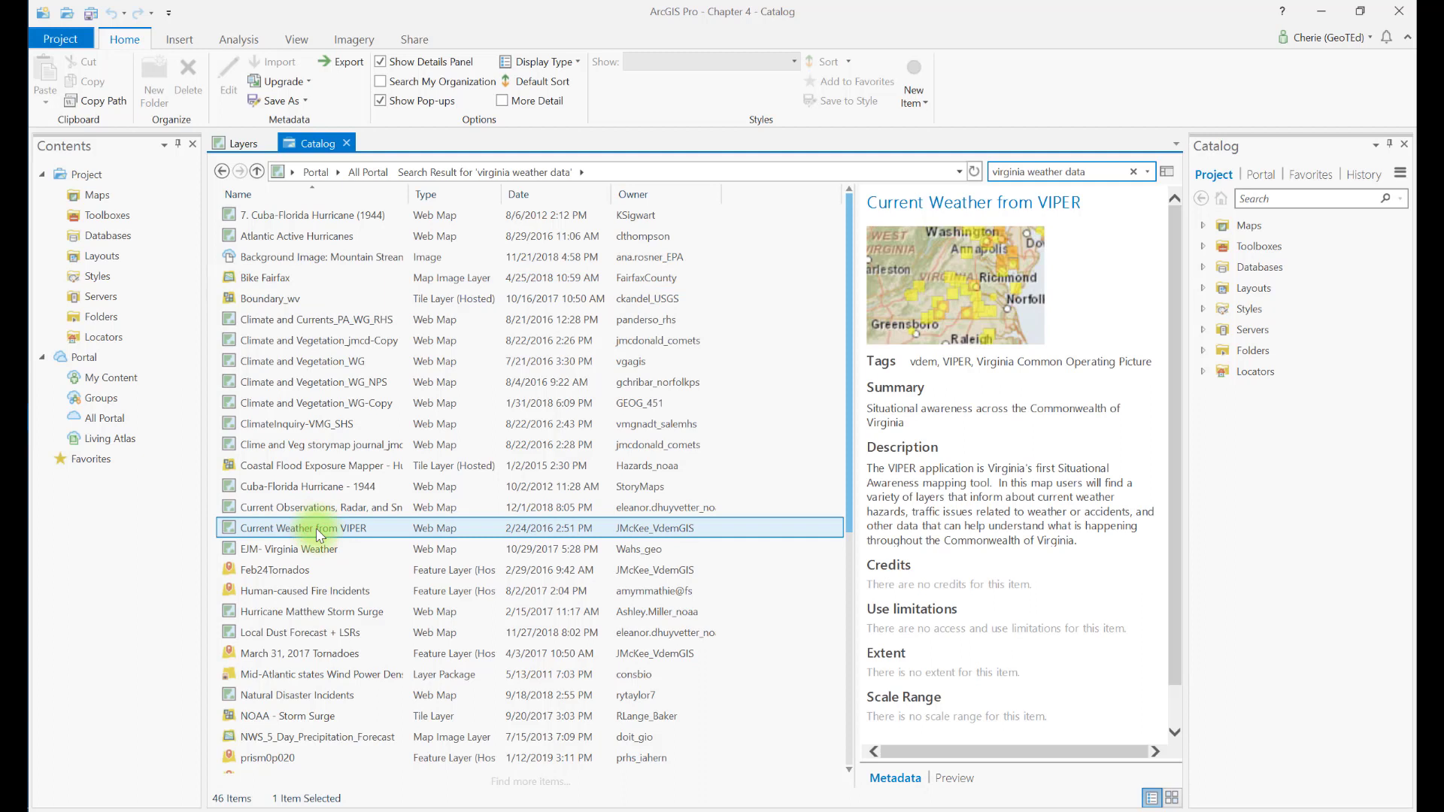
drag(316, 528, 432, 552)
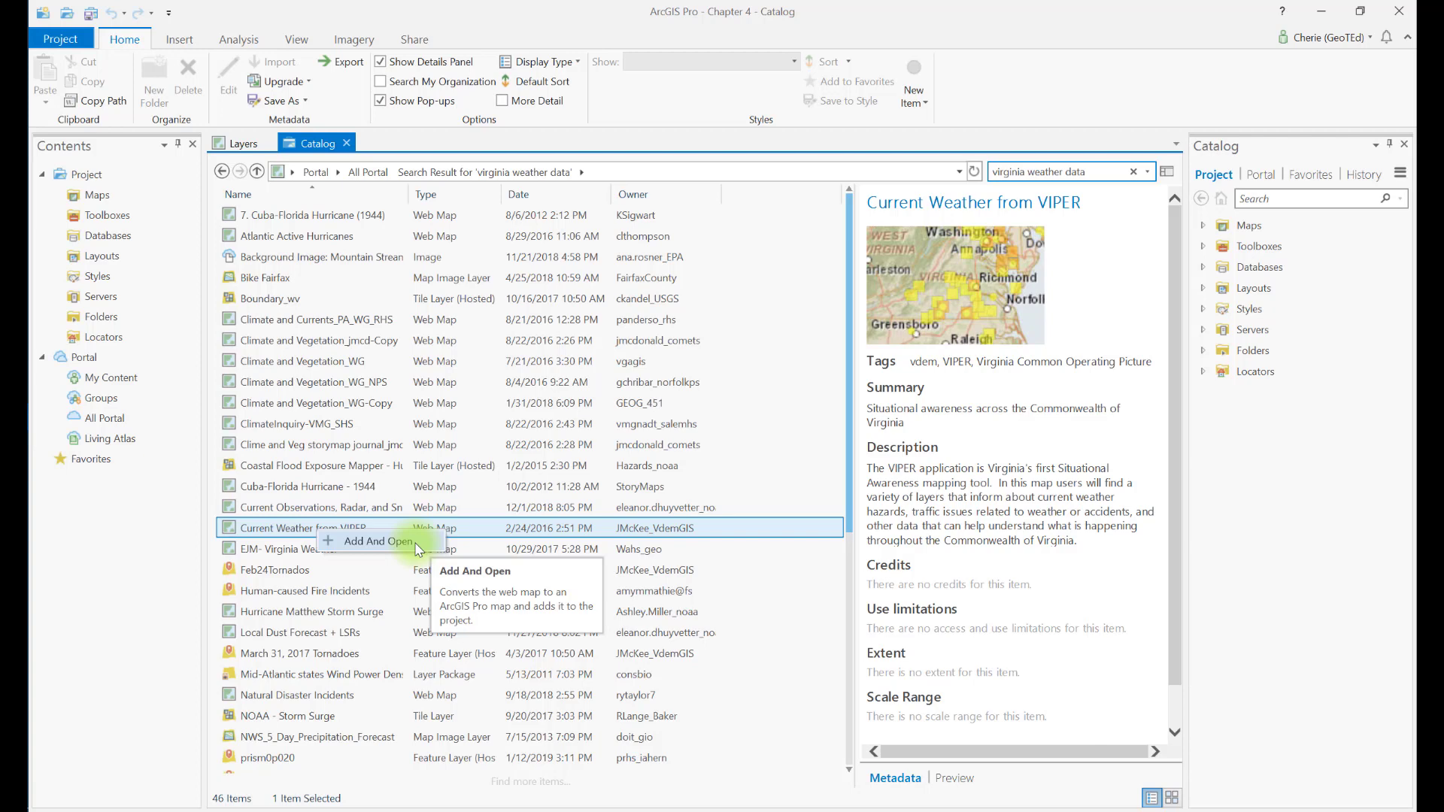
drag(418, 549, 418, 549)
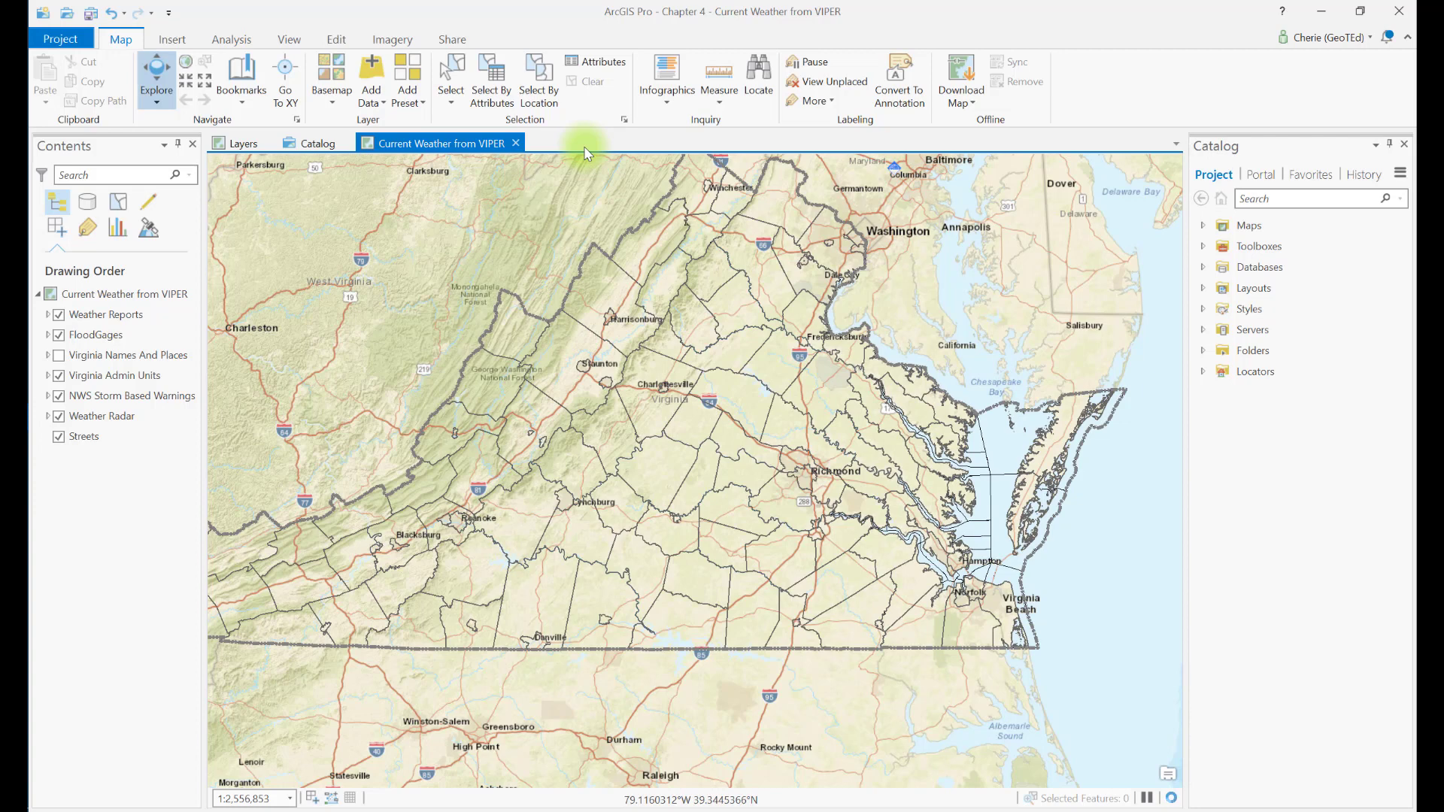
- Search All Portal in the catalog for 'imagery', returning 99 items
click(309, 145)
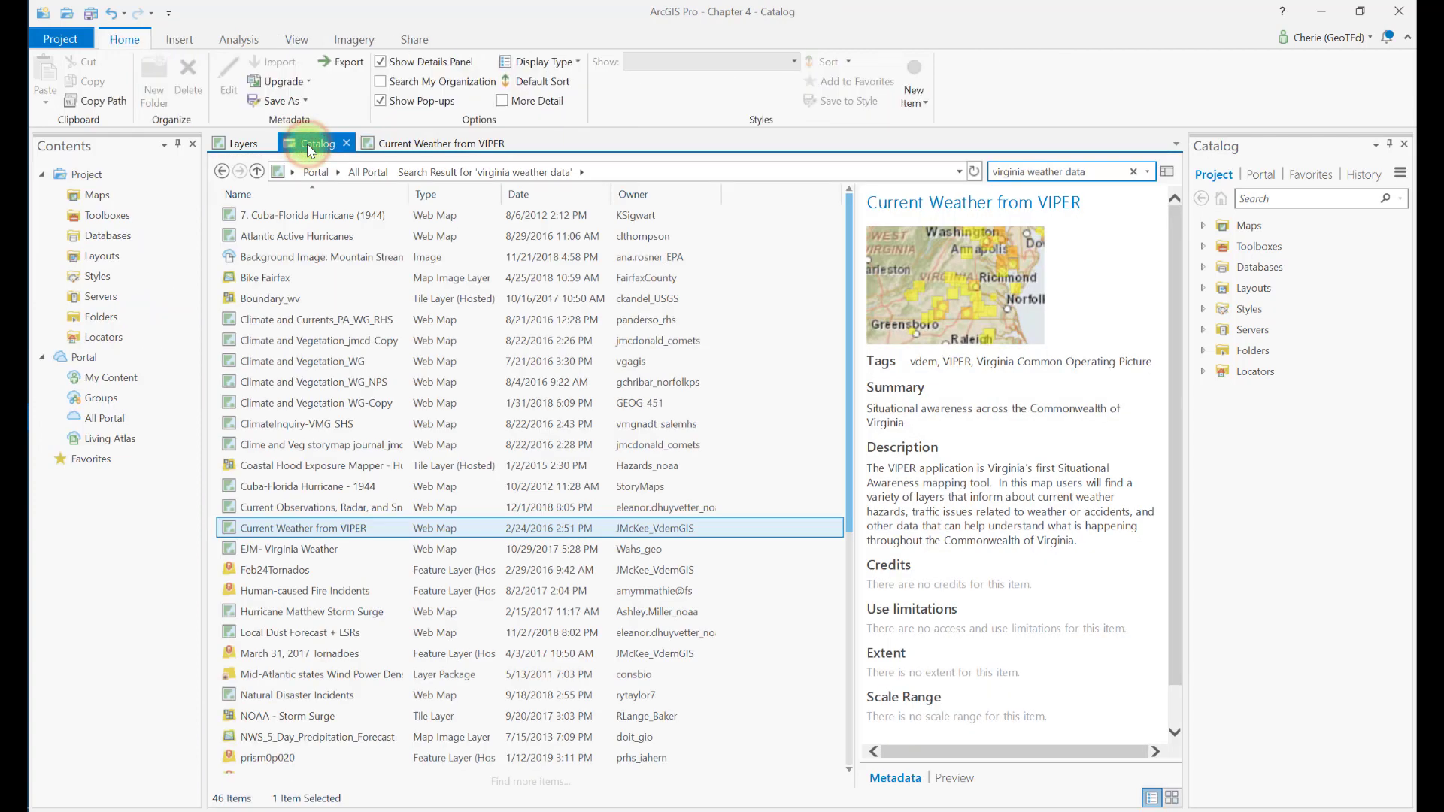
click(85, 358)
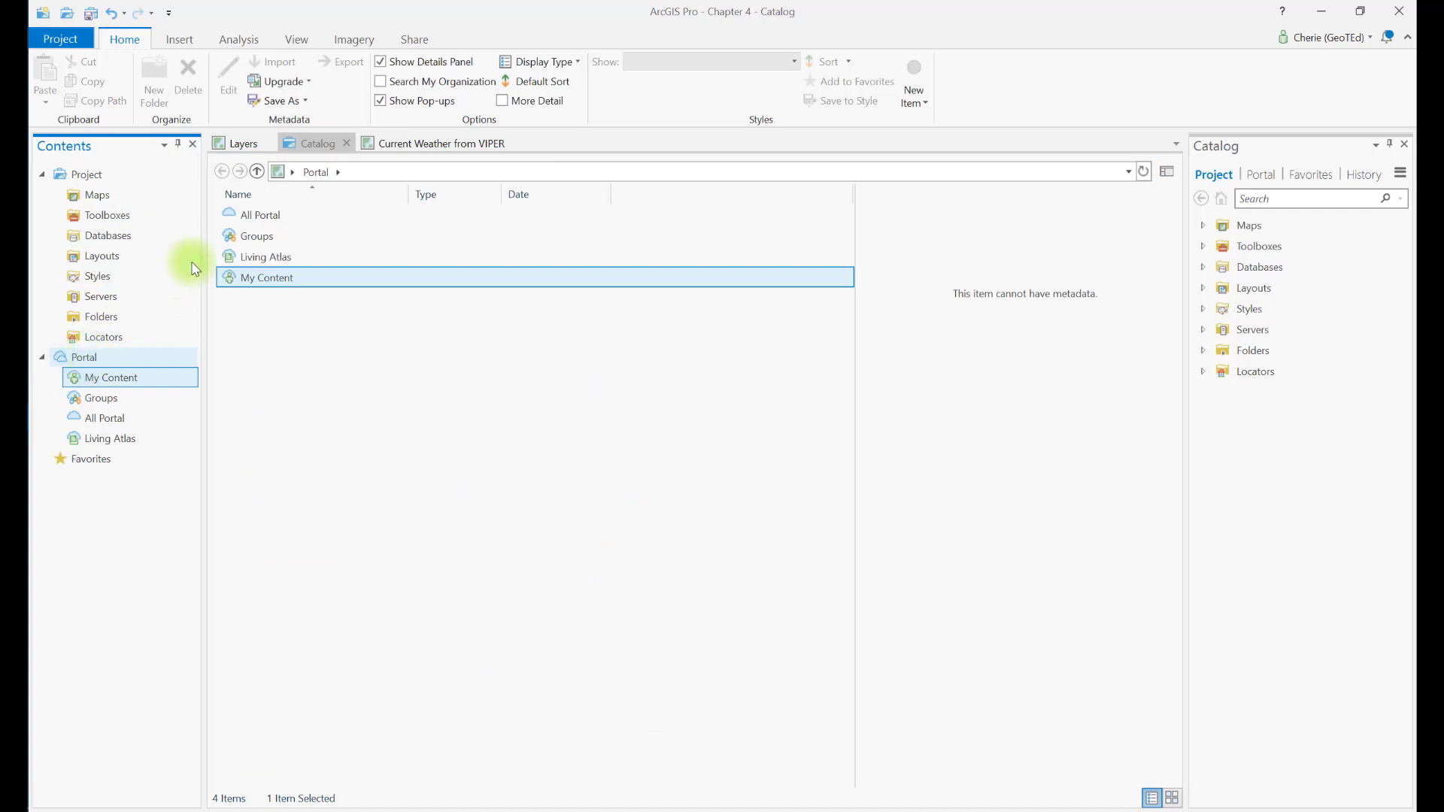
double_click(271, 218)
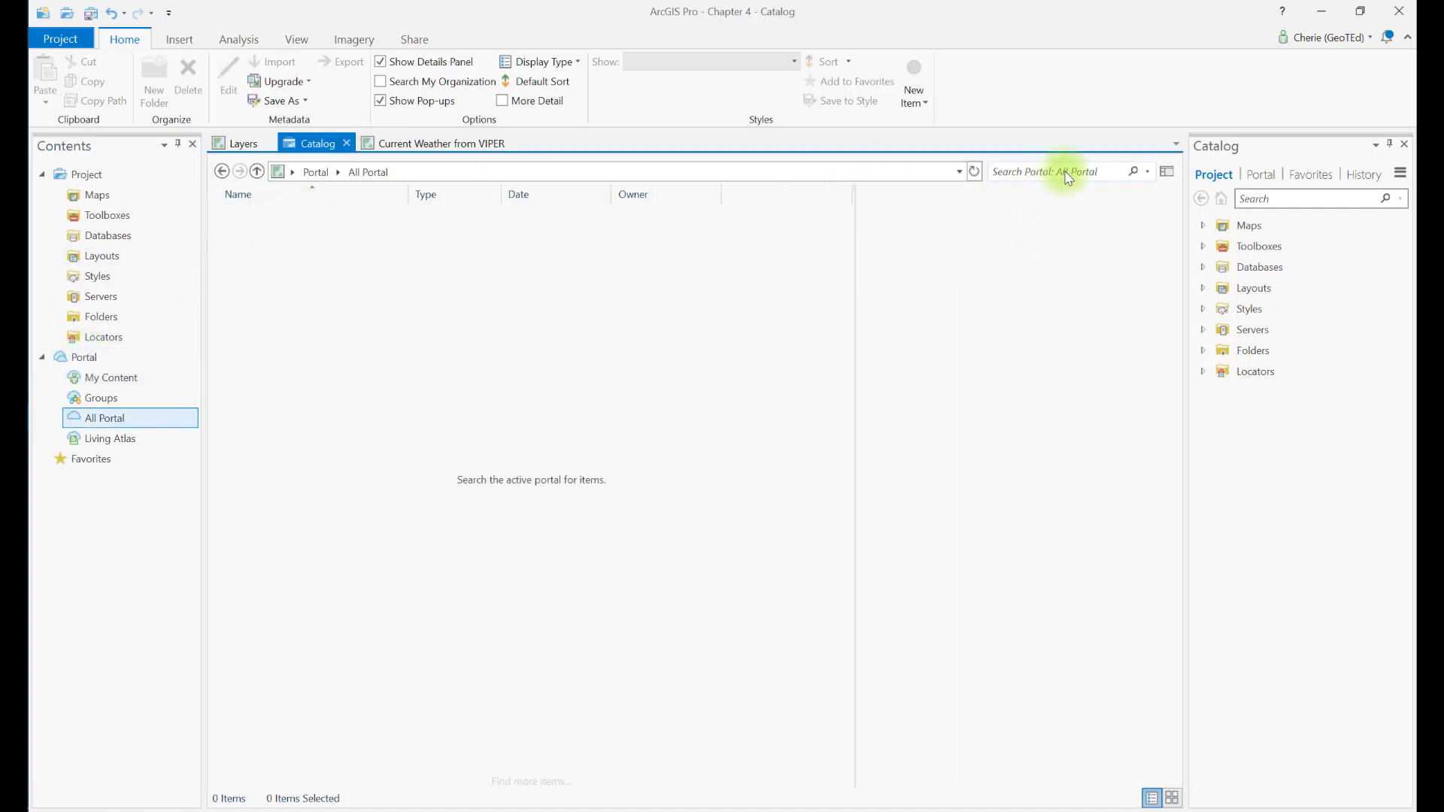
click(1066, 173)
text(imagery)
key(Return)
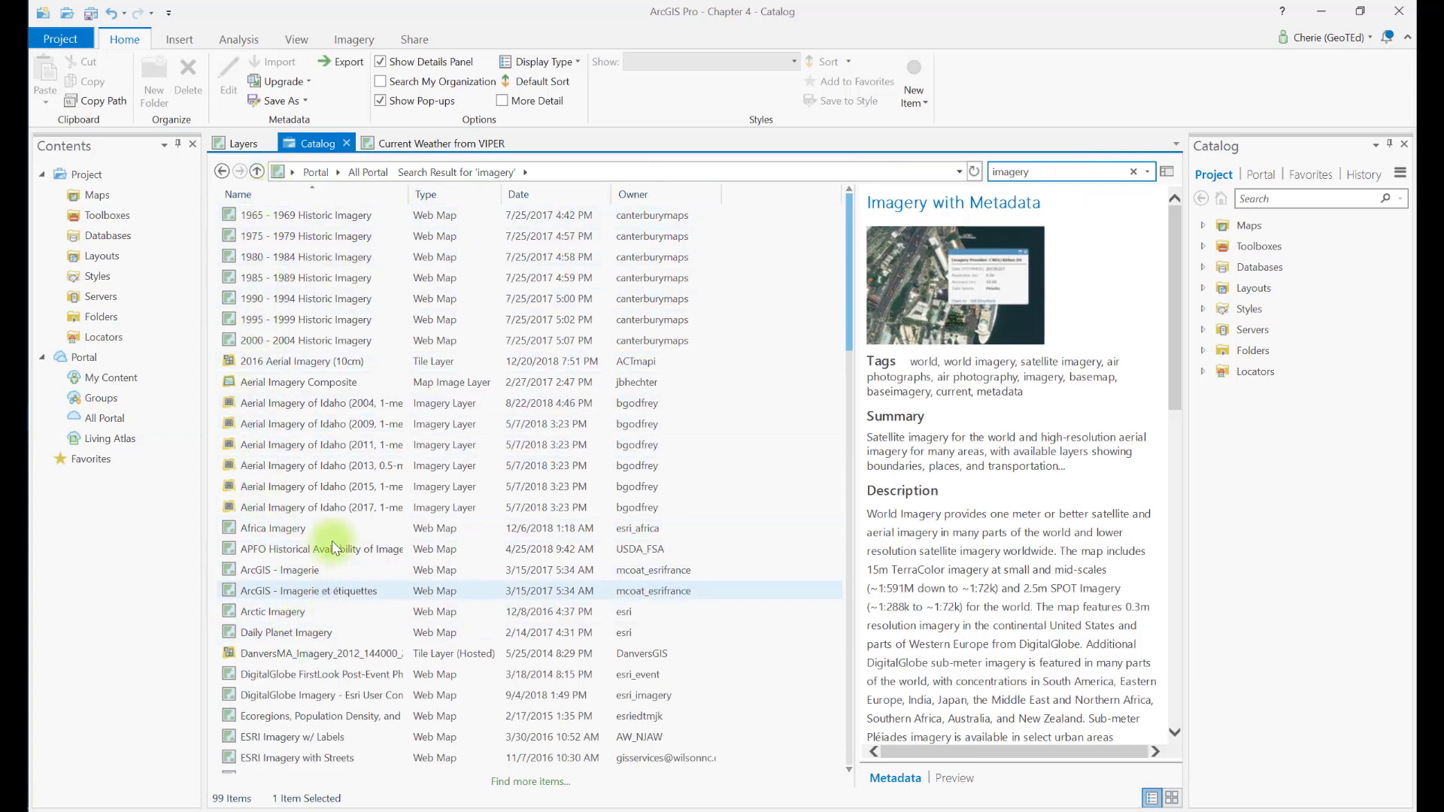
- Replace the portal search term 'imagery' with 'NAIP' and rerun the search
click(1040, 170)
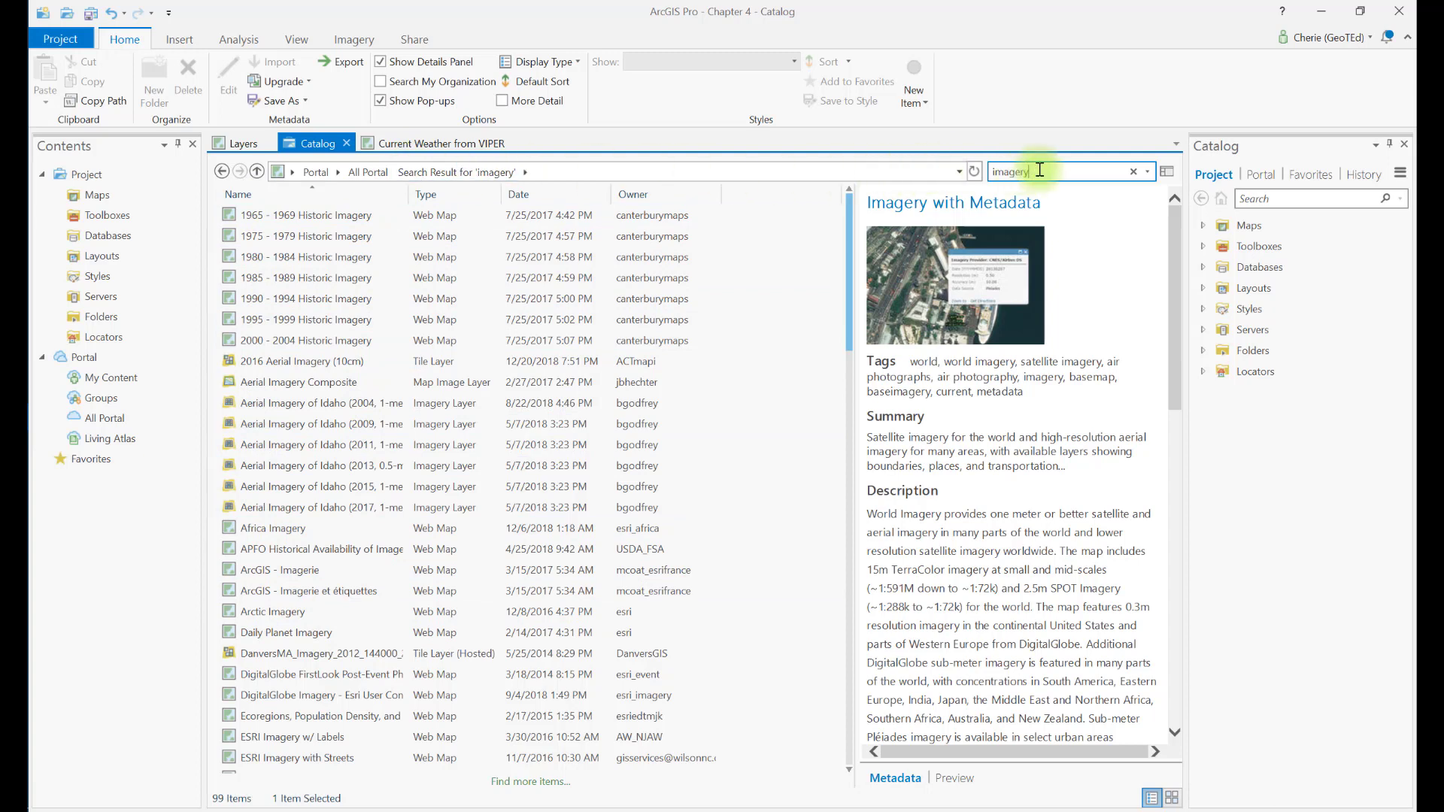
double_click(1001, 176)
text(NAIP)
key(Return)
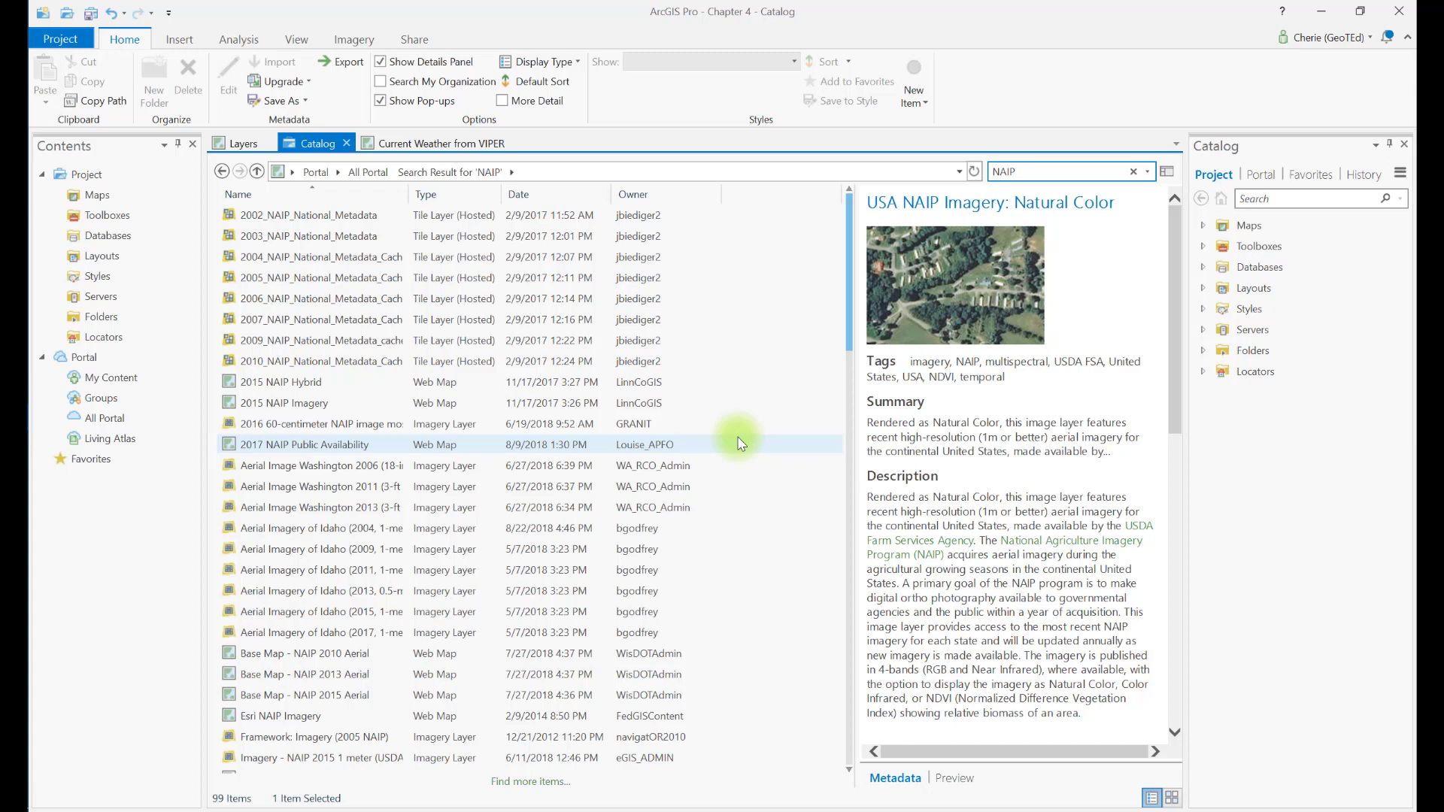
- Sort the NAIP results by Owner and view the USA NAIP Imagery web map details
click(634, 195)
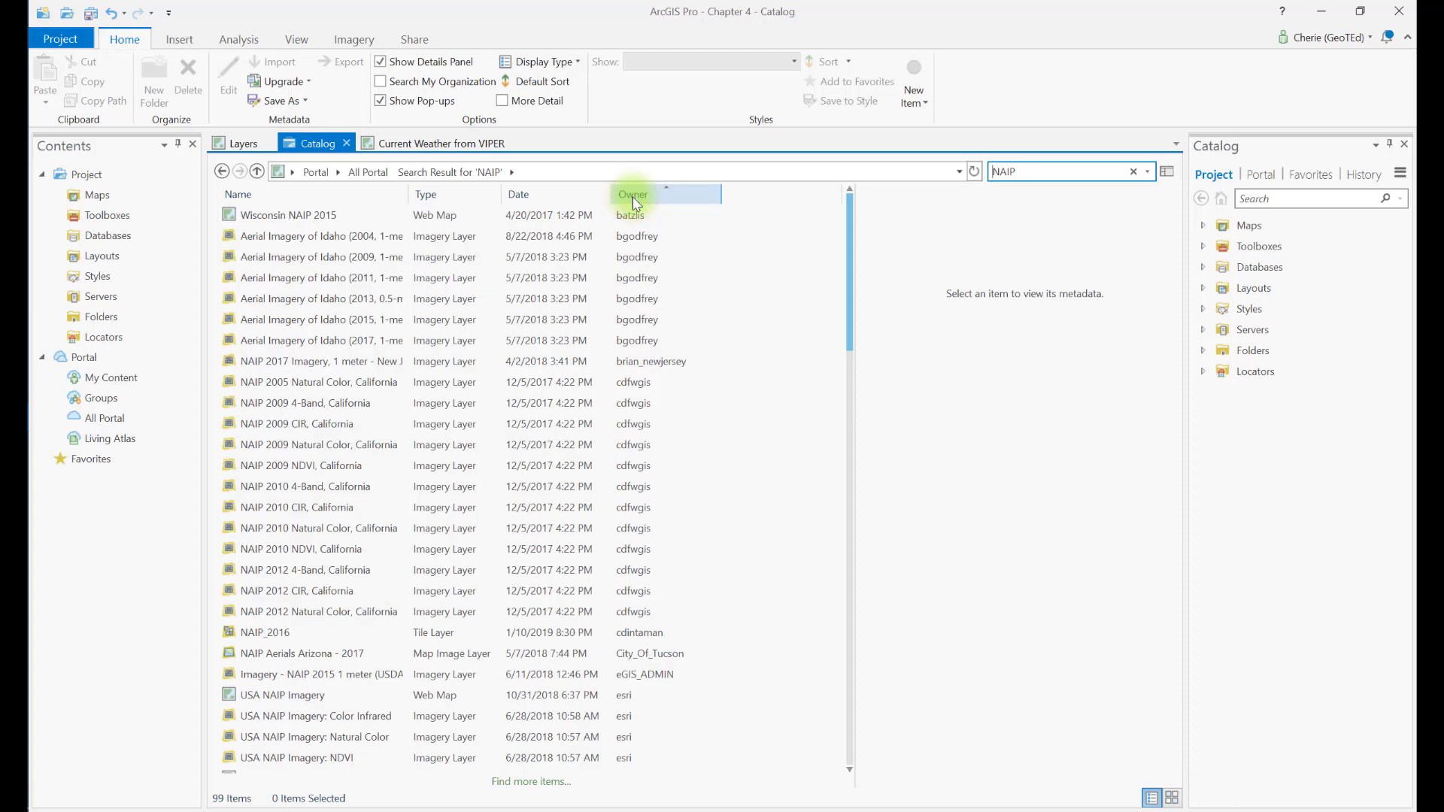
click(614, 696)
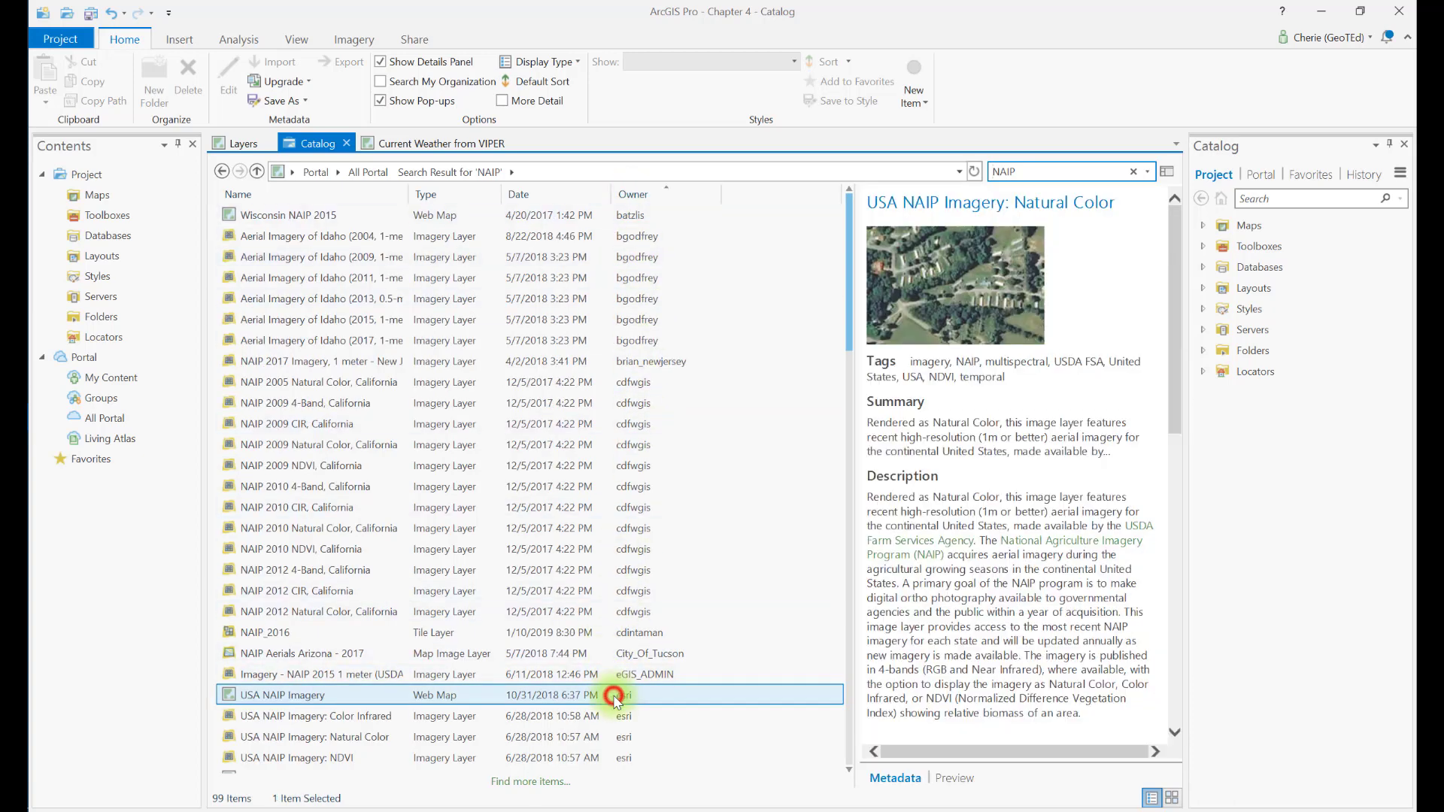